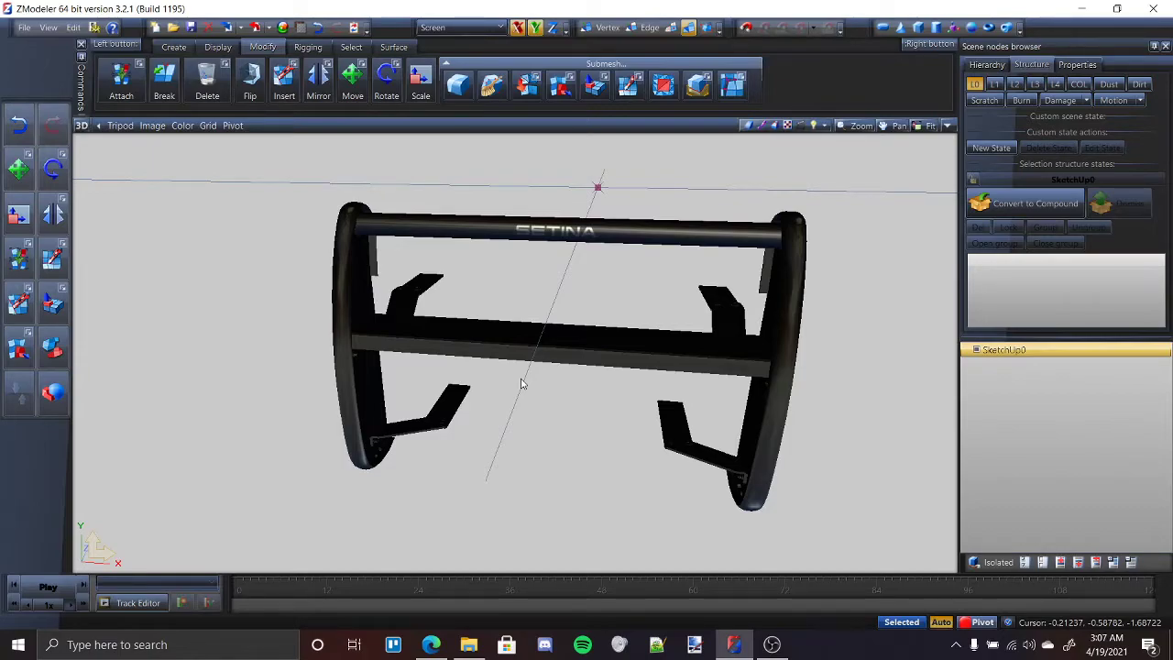
# Step: Create a new material named rambartext
pyautogui.click(284, 27)
pyautogui.click(177, 66)
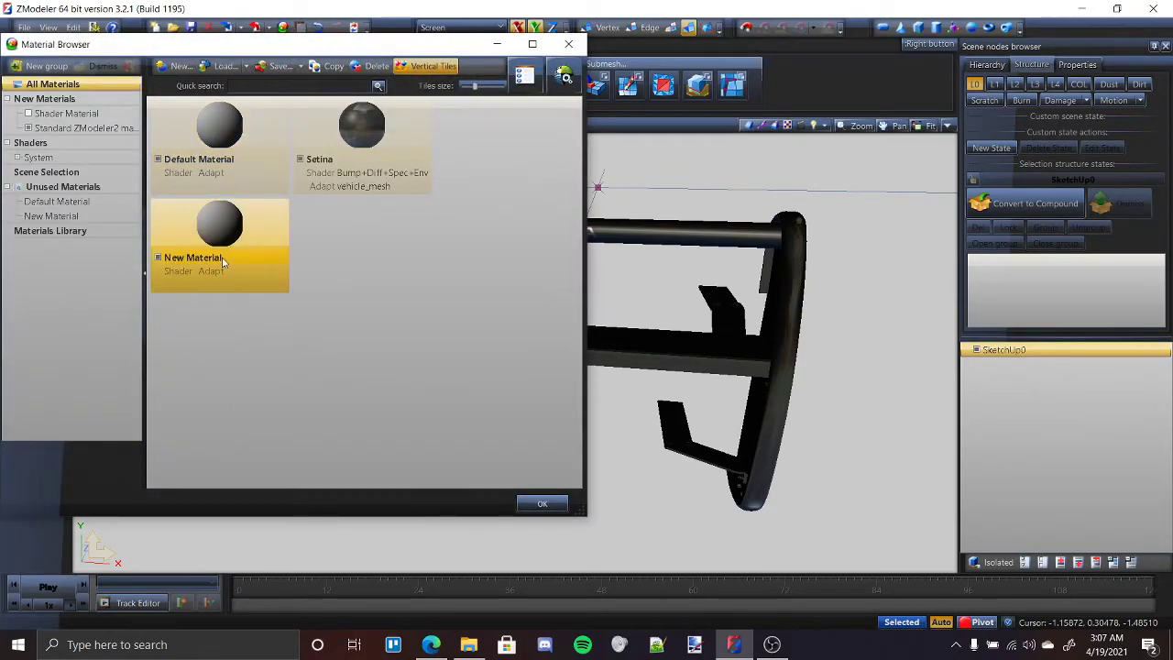
pyautogui.click(222, 259)
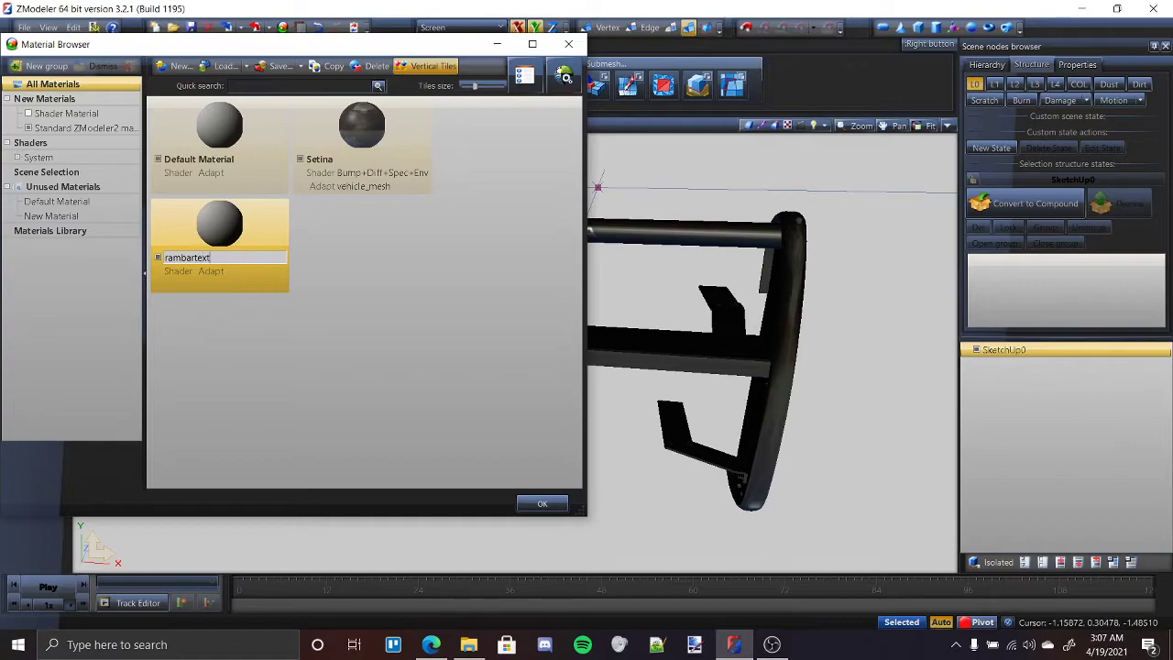
pyautogui.press('Return')
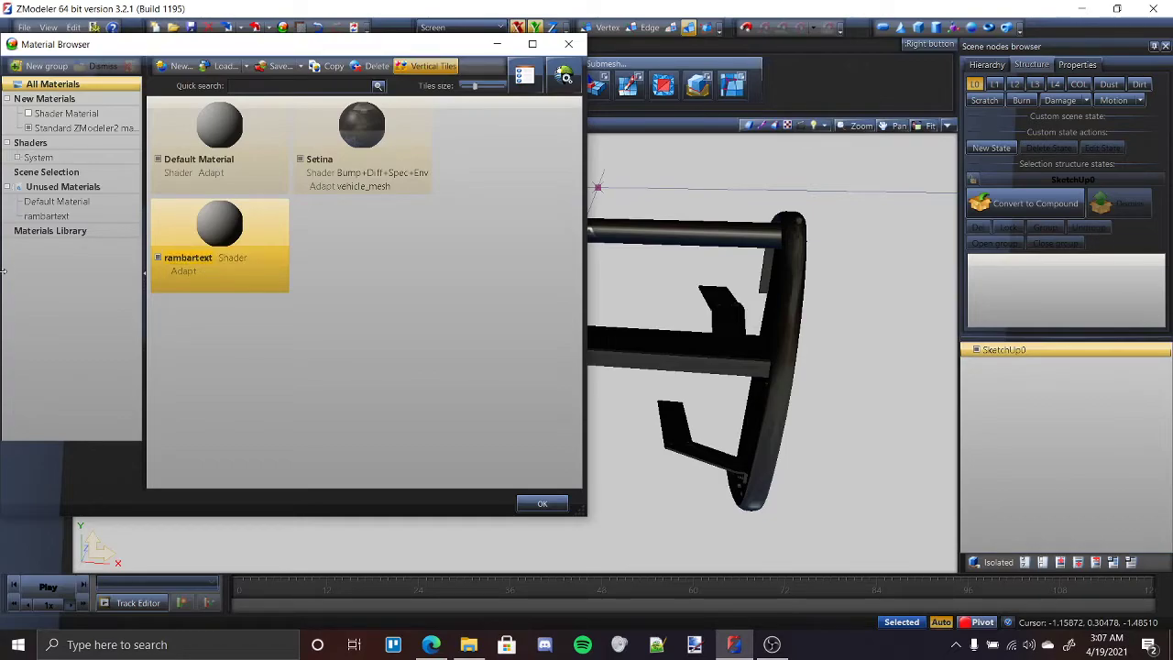
# Step: Apply the vehicle_mesh shader preset from the generic vehicle presets to the rambartext material
pyautogui.click(564, 75)
pyautogui.moveTo(678, 209)
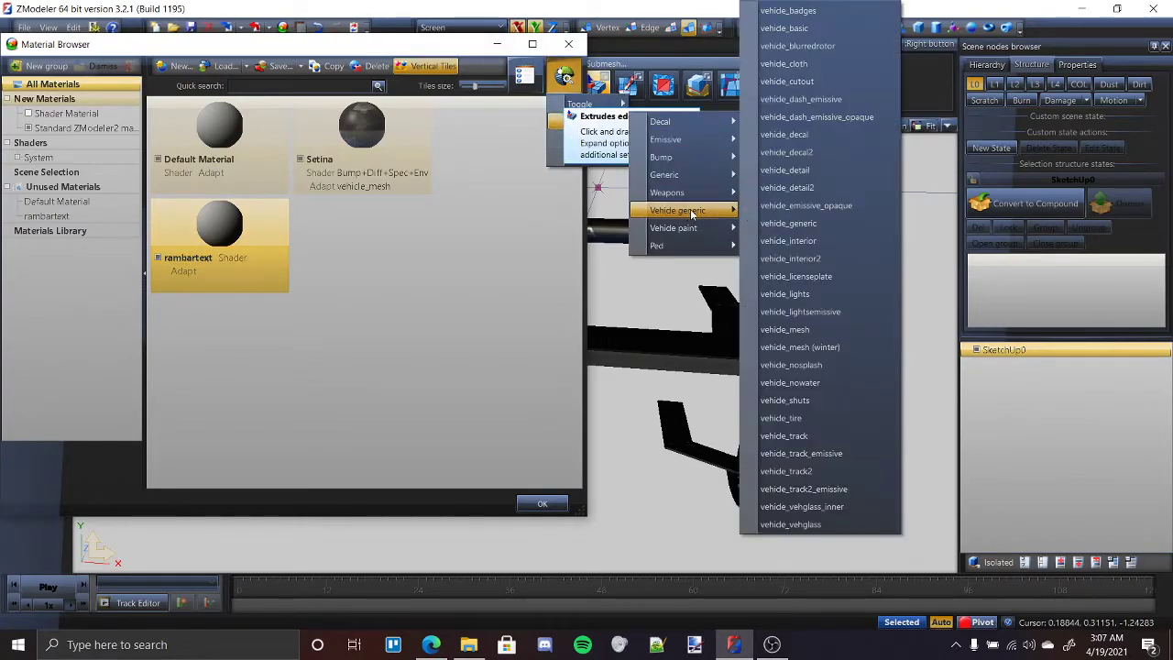
pyautogui.click(795, 345)
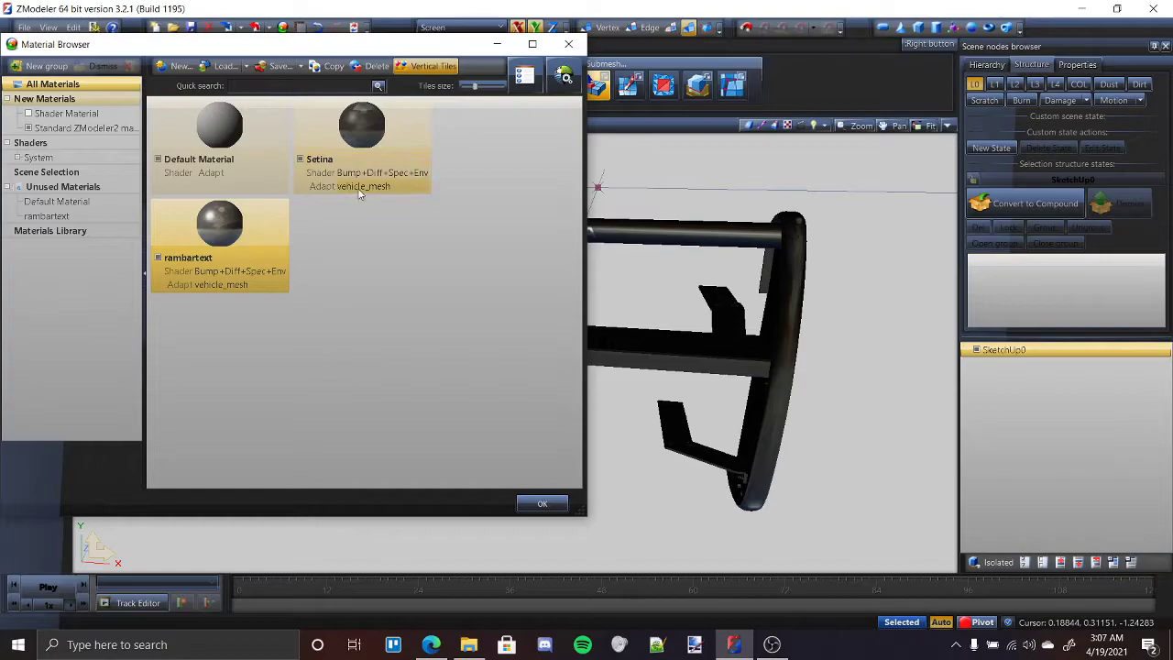
# Step: Assign setina_v1_s.png as the SPECMAP texture of the rambartext material and close the material editor
pyautogui.click(524, 75)
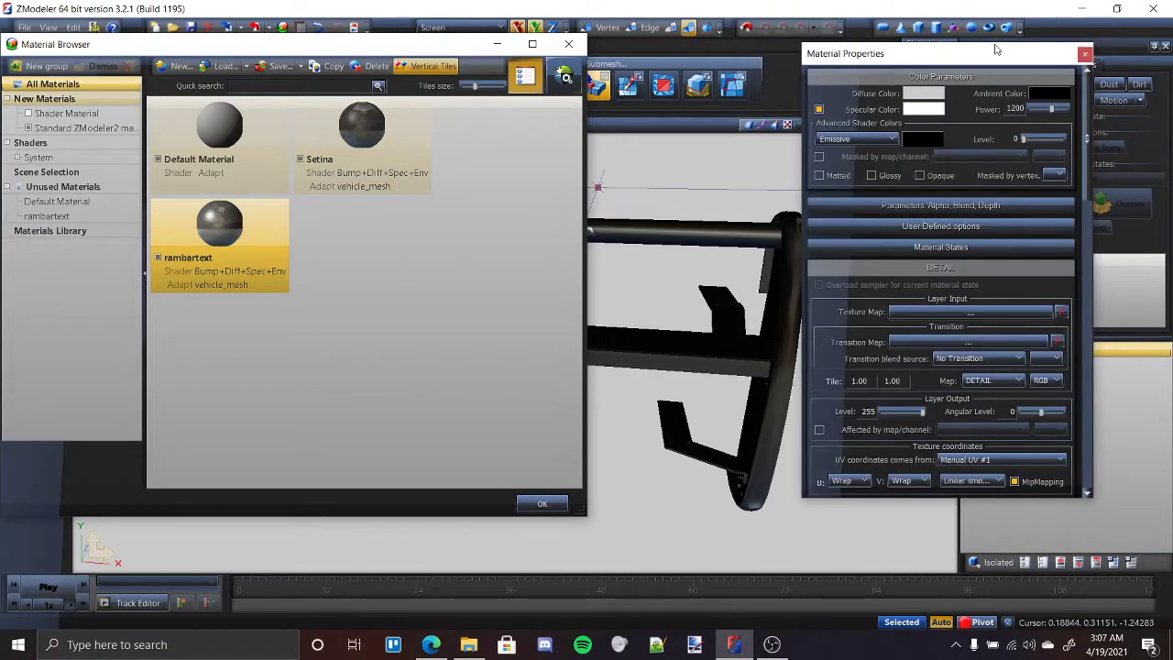
pyautogui.scroll(-3, 1089, 177)
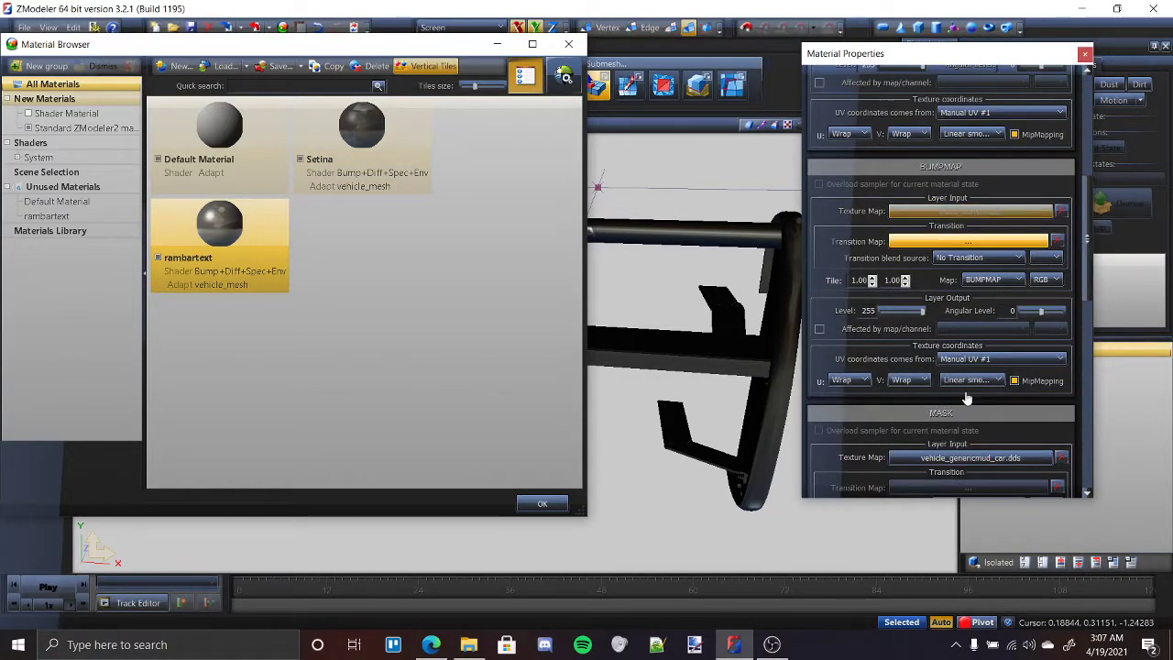
pyautogui.scroll(3, 1088, 184)
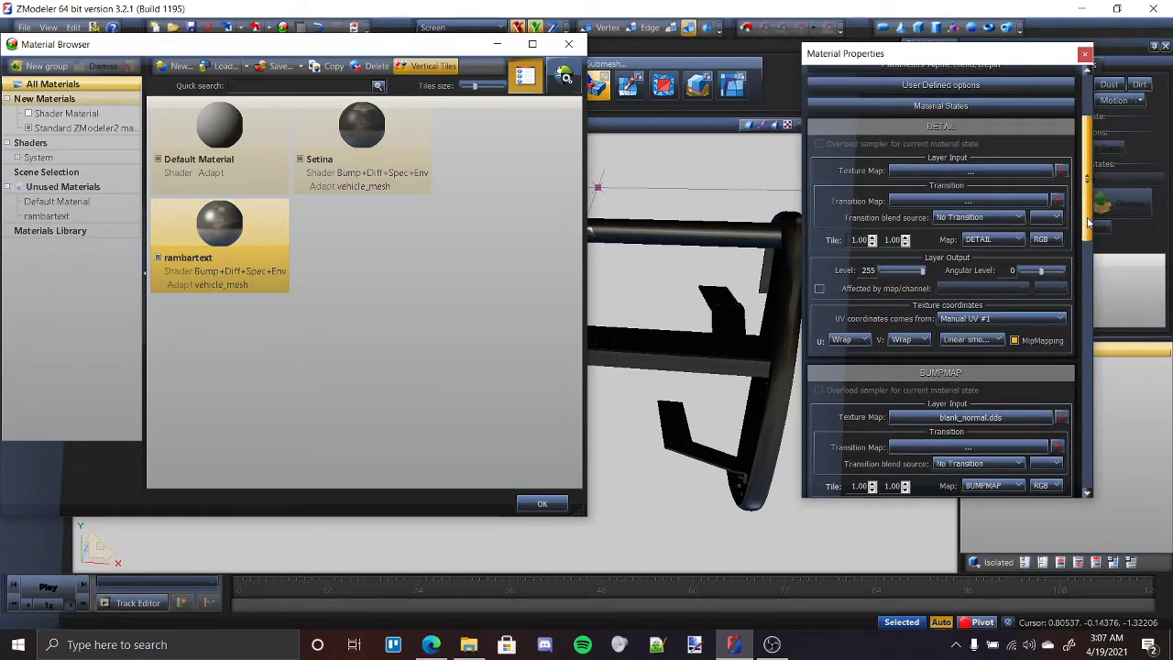
pyautogui.moveTo(1087, 229); pyautogui.dragTo(1063, 429)
pyautogui.click(966, 210)
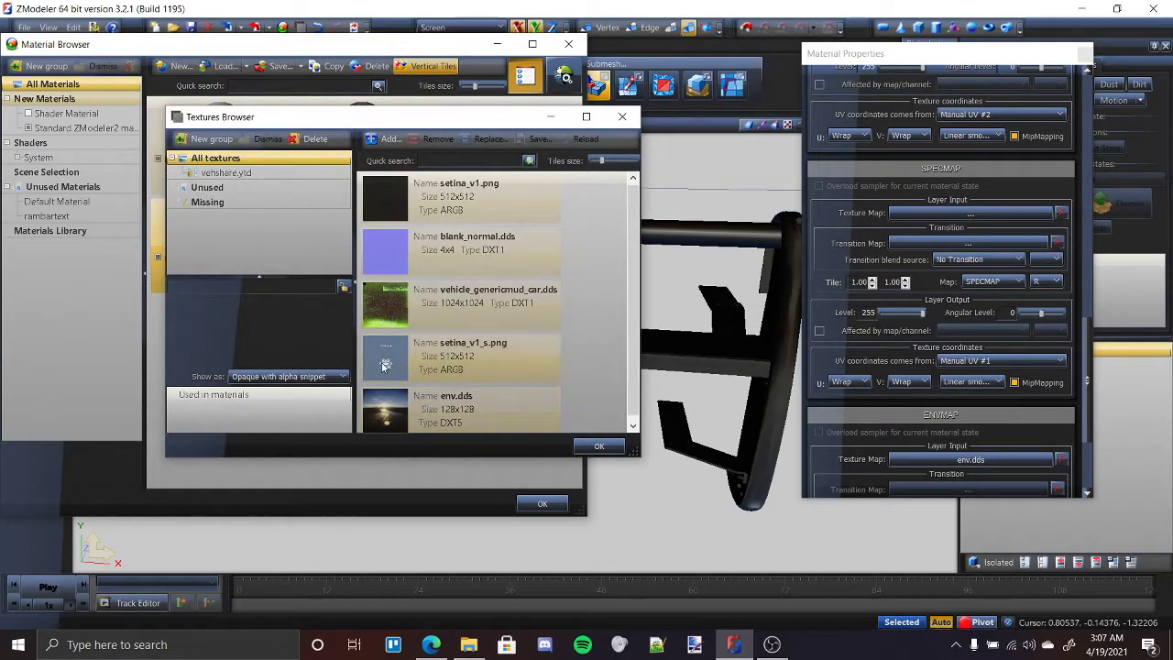
pyautogui.click(385, 365)
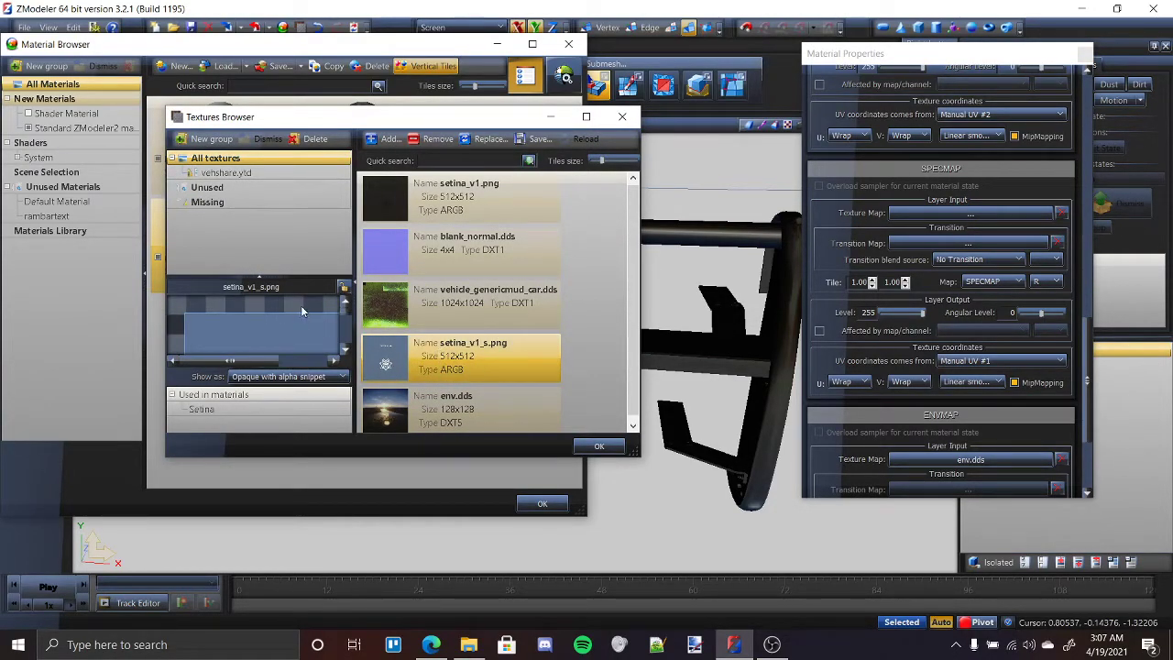
pyautogui.scroll(-5, 301, 307)
pyautogui.moveTo(345, 319)
pyautogui.mouseDown()
pyautogui.moveTo(344, 334)
pyautogui.moveTo(359, 323)
pyautogui.mouseUp()
pyautogui.scroll(4, 320, 329)
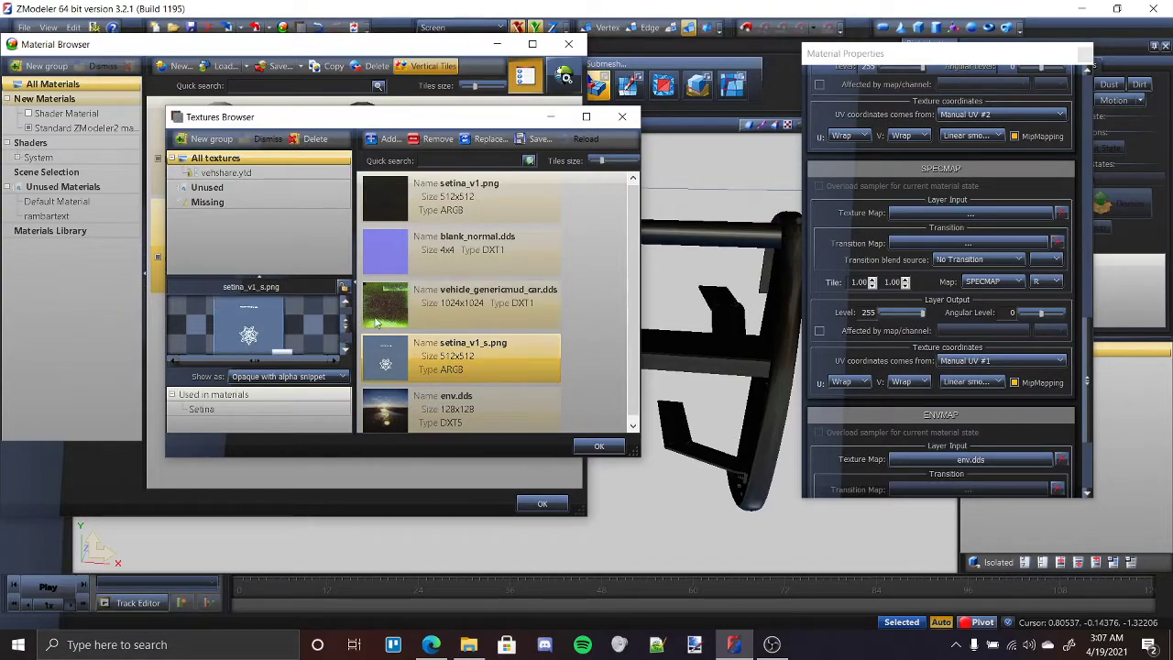
pyautogui.click(597, 445)
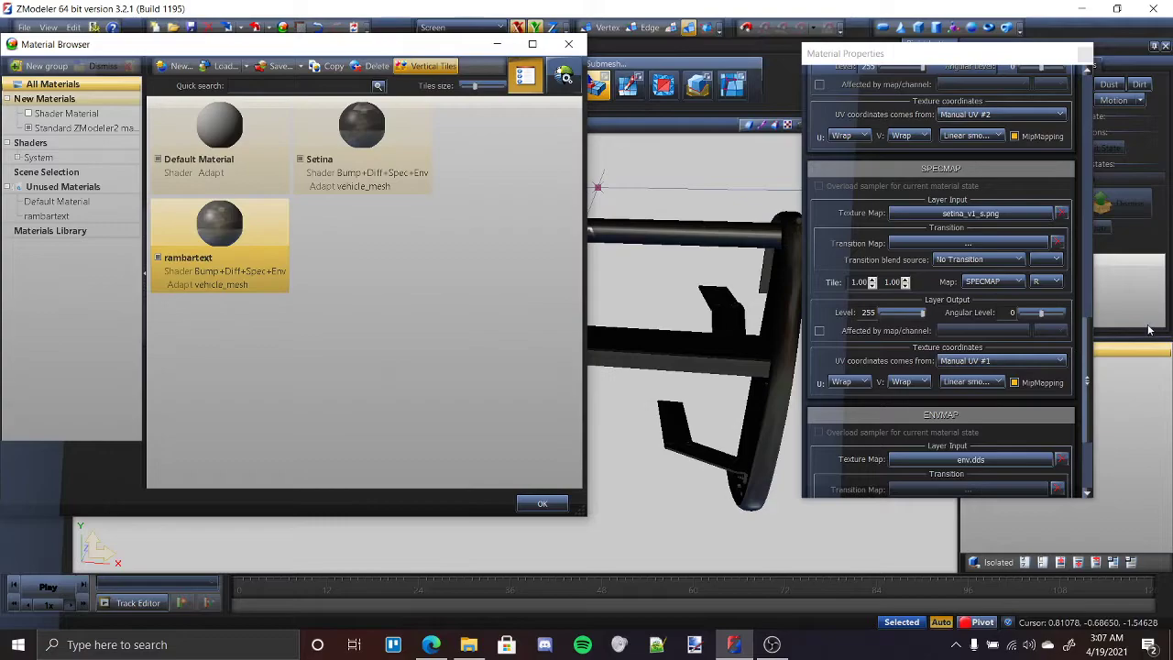
pyautogui.moveTo(1088, 357); pyautogui.dragTo(1086, 131)
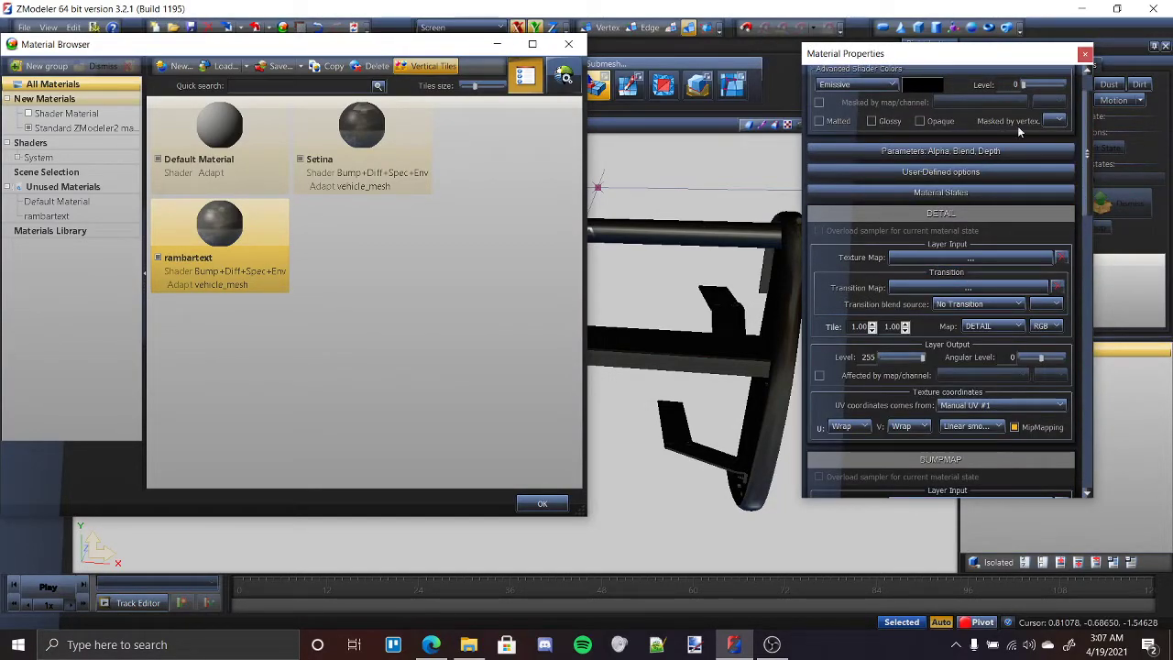
pyautogui.click(1085, 53)
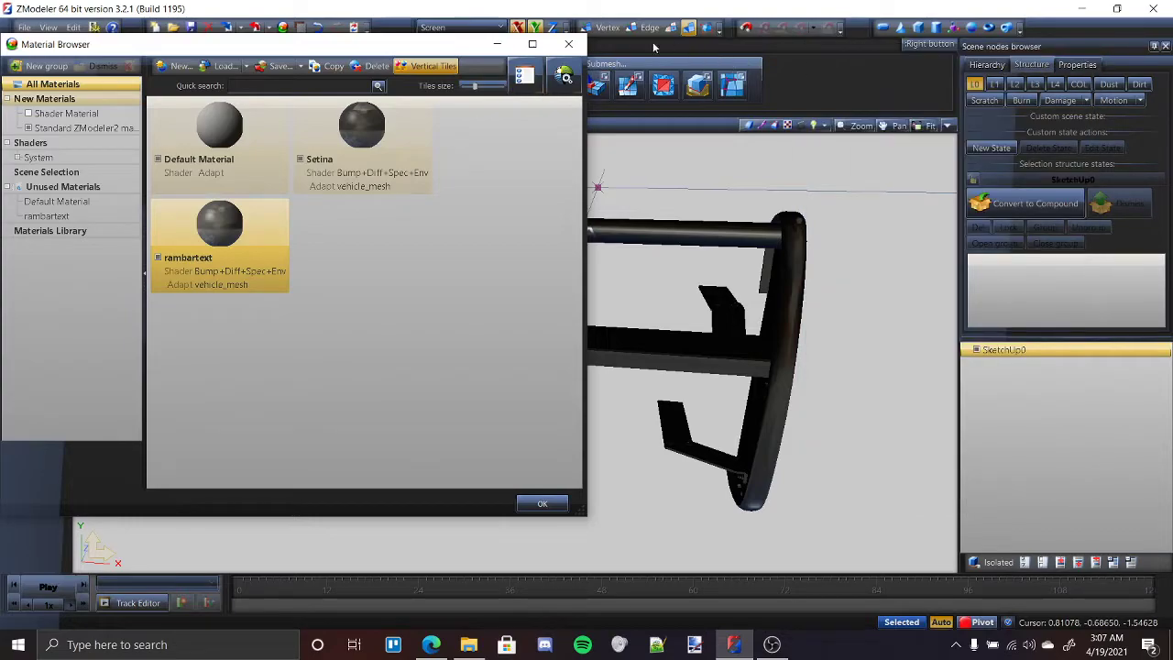
pyautogui.click(568, 44)
# Step: Switch the viewport to the User view, angle it onto the push bar and work at polygon level
pyautogui.click(83, 125)
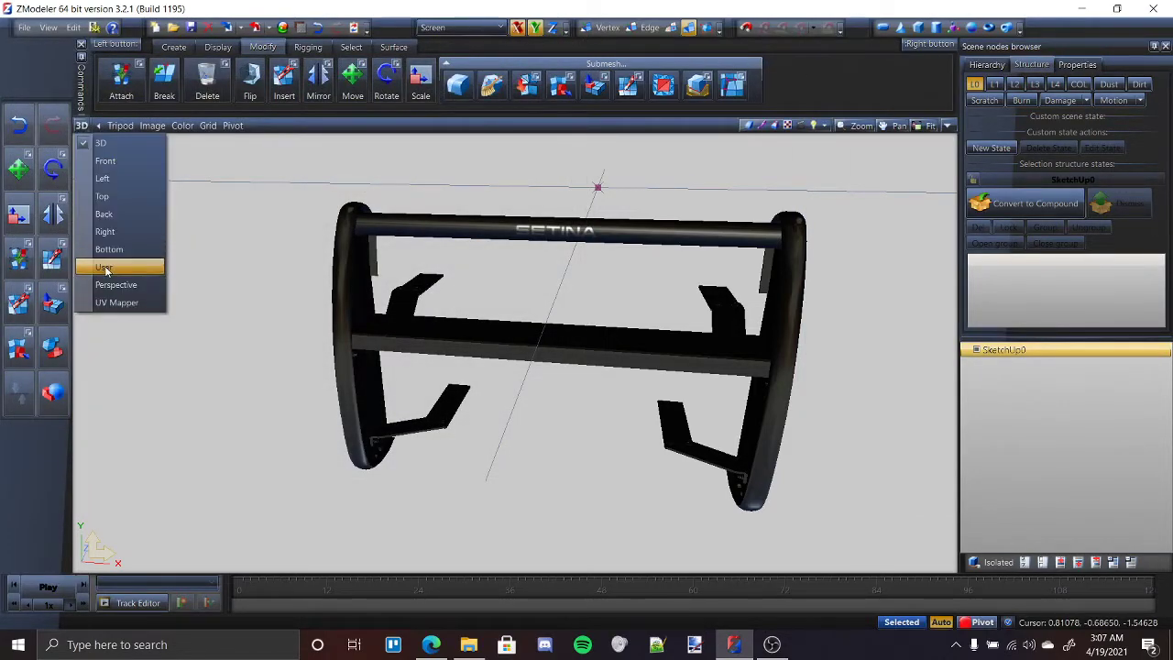
pyautogui.click(104, 267)
pyautogui.hotkey('ctrl', 'a')
pyautogui.press('space')
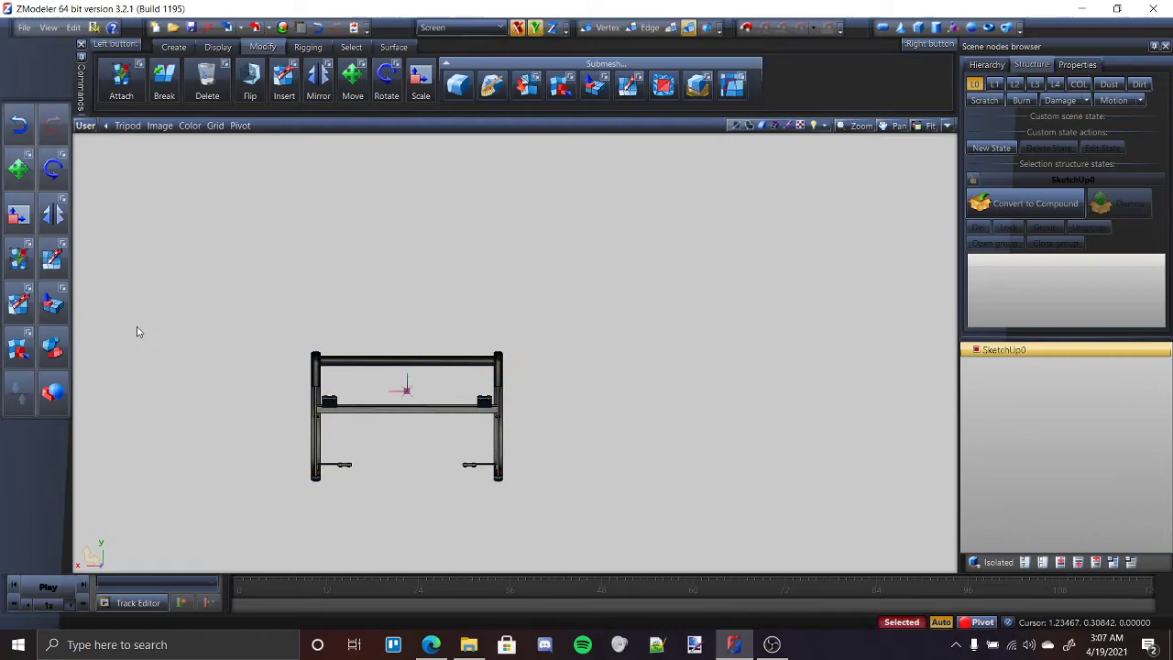
pyautogui.scroll(2, 326, 421)
pyautogui.moveTo(429, 416); pyautogui.dragTo(513, 274, button='middle')
pyautogui.scroll(4, 586, 348)
pyautogui.click(669, 28)
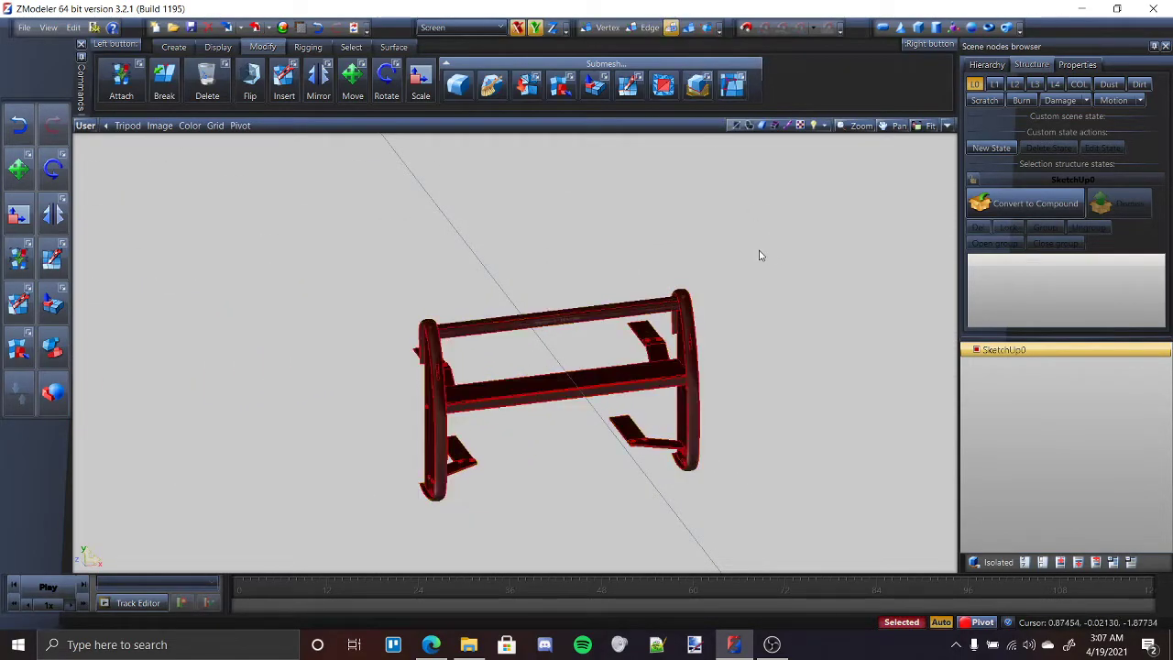
pyautogui.scroll(6, 632, 406)
# Step: Try to select the front face of the middle crossbar with the Separated selection tool
pyautogui.click(352, 47)
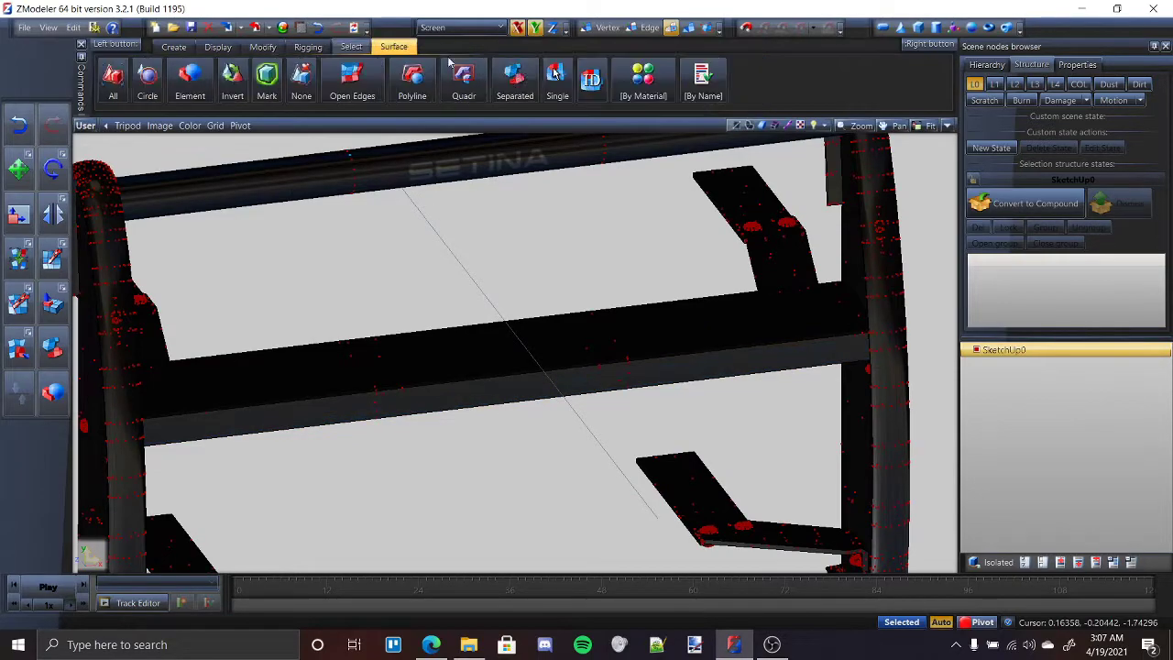
pyautogui.click(528, 97)
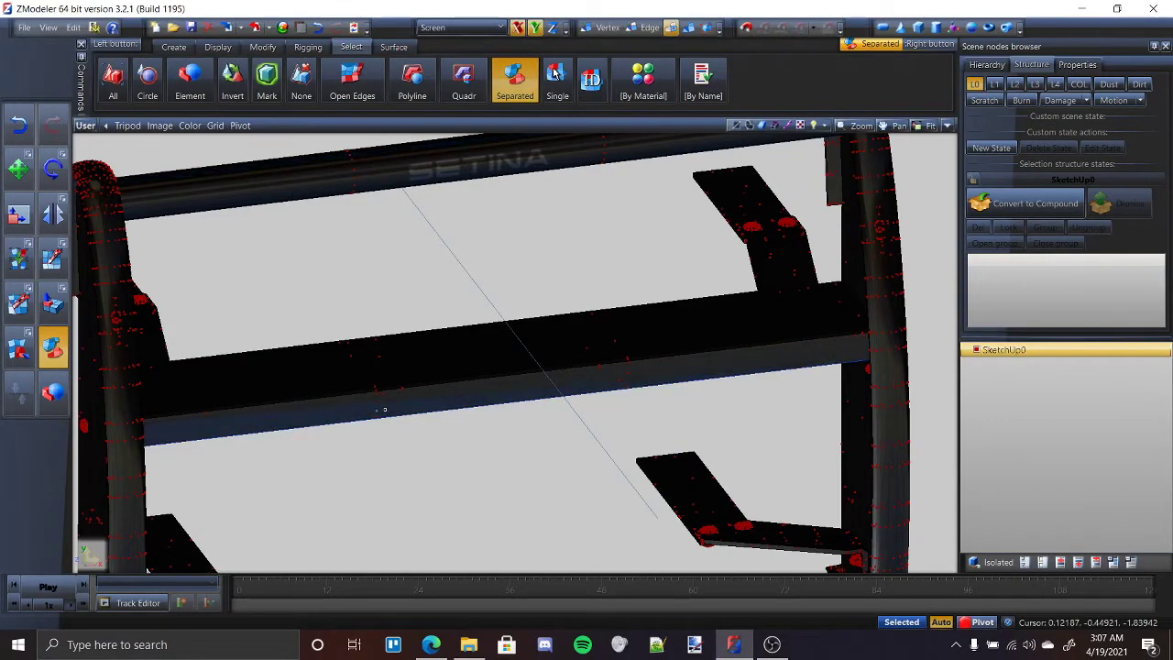
pyautogui.click(408, 406)
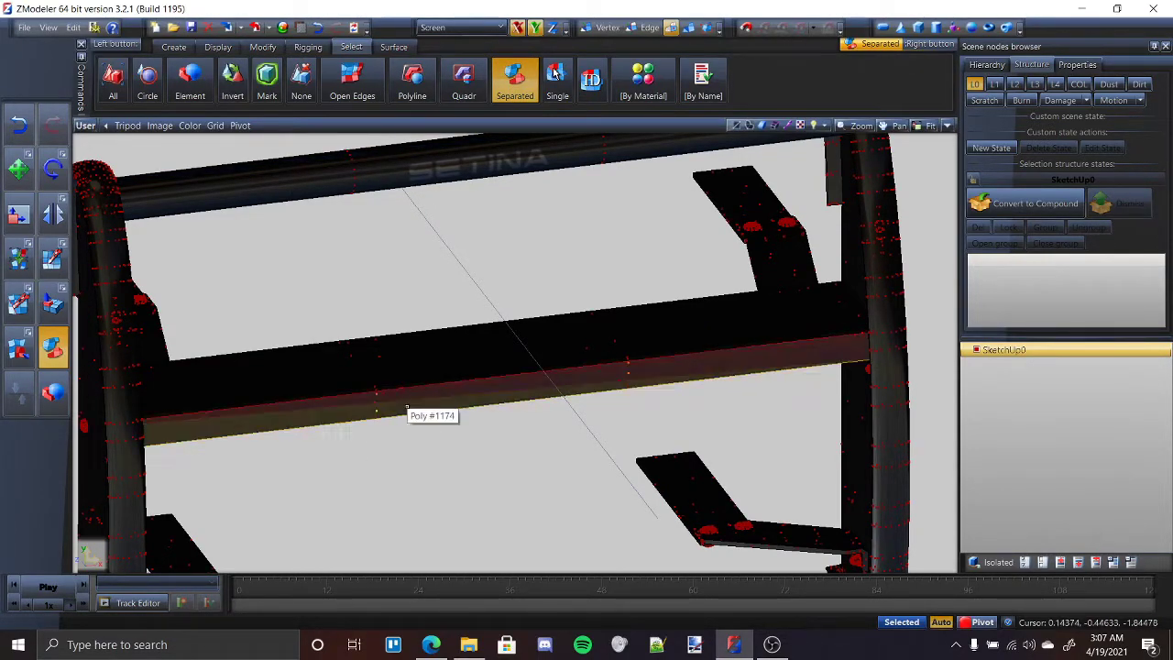
pyautogui.press('space')
pyautogui.scroll(1, 403, 390)
pyautogui.scroll(3, 688, 393)
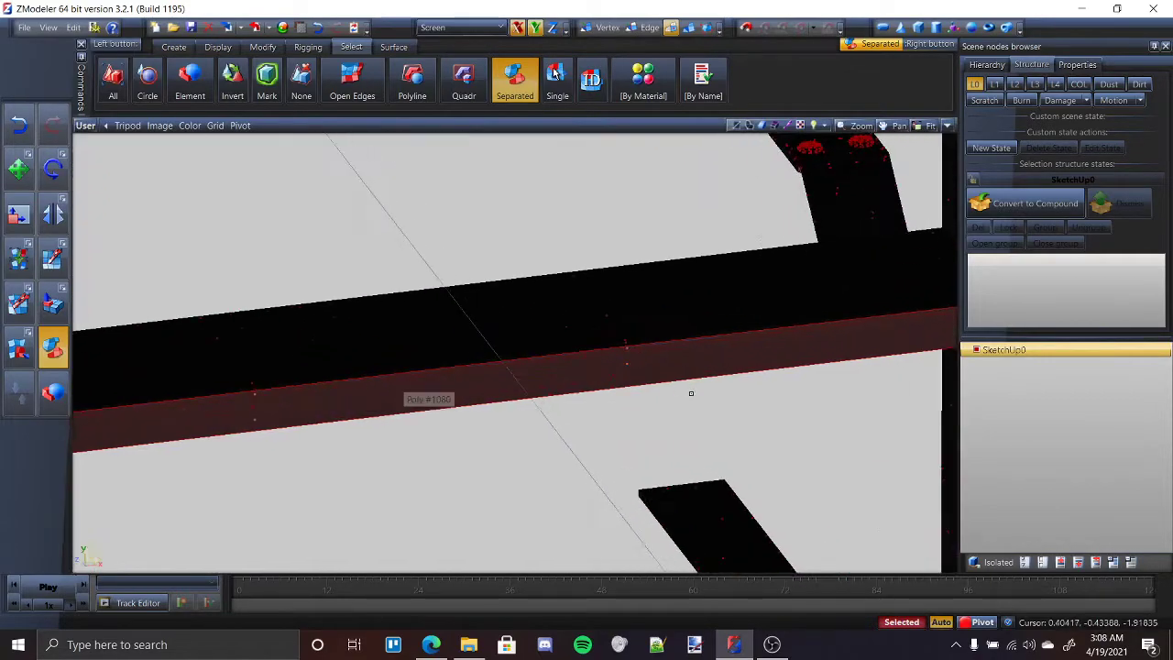
pyautogui.scroll(-2, 685, 348)
pyautogui.scroll(5, 350, 387)
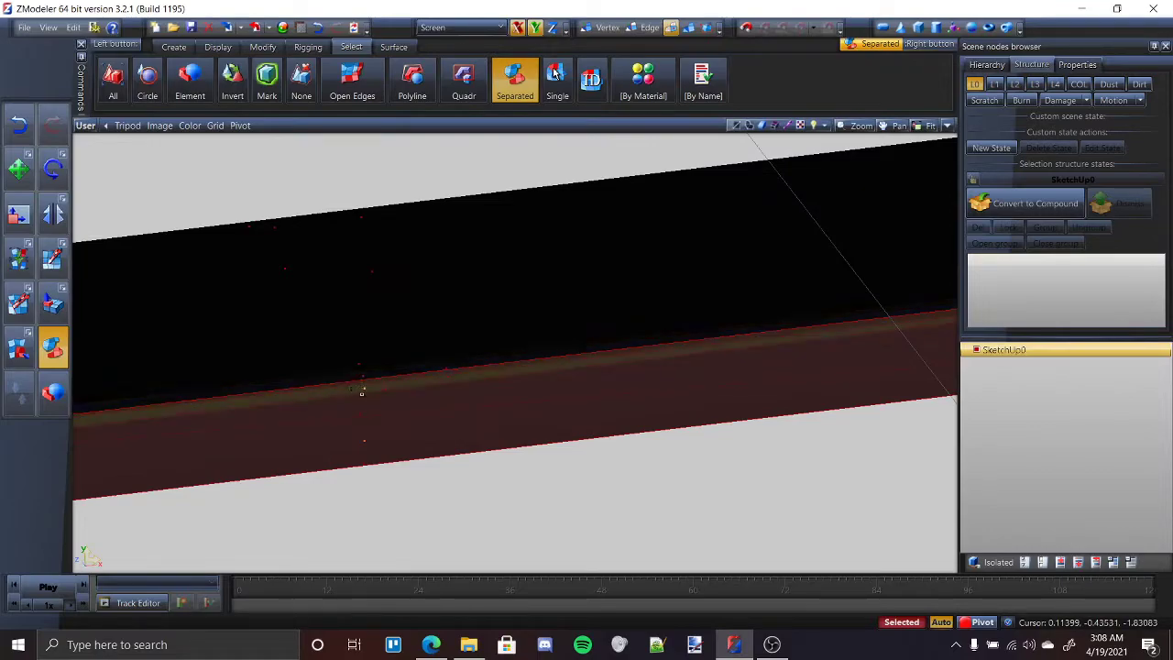
# Step: Switch to the Single selection tool and undo the trial selection on the middle crossbar's front face
pyautogui.click(556, 79)
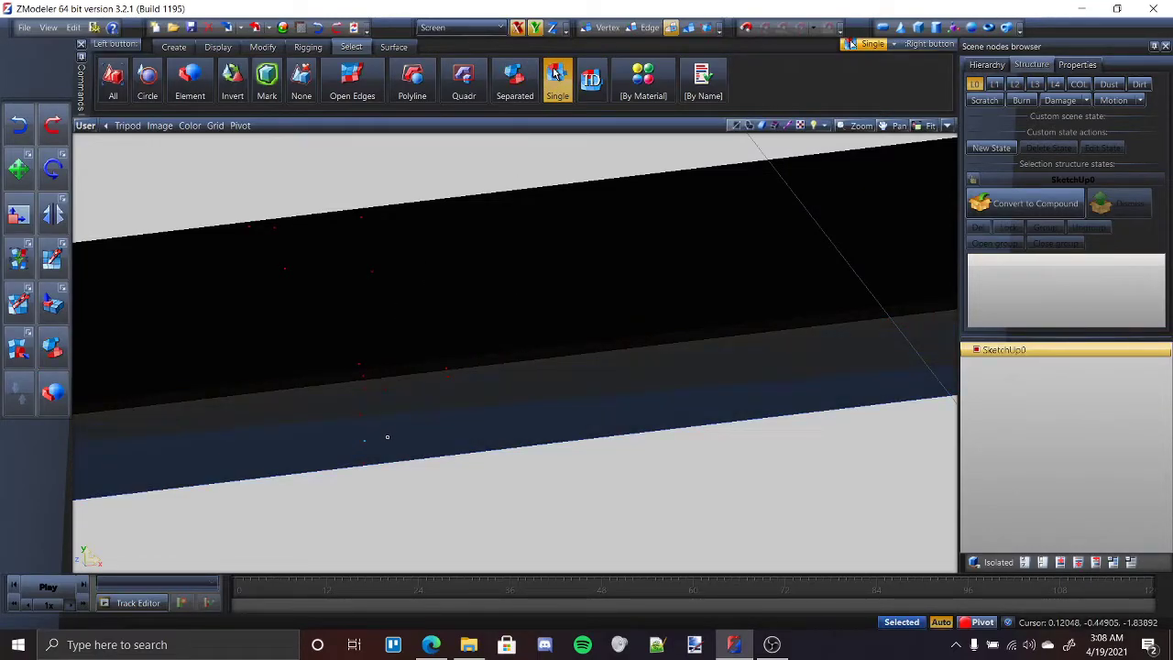
pyautogui.click(373, 408)
pyautogui.hotkey('ctrl', 'z')
pyautogui.scroll(-3, 361, 416)
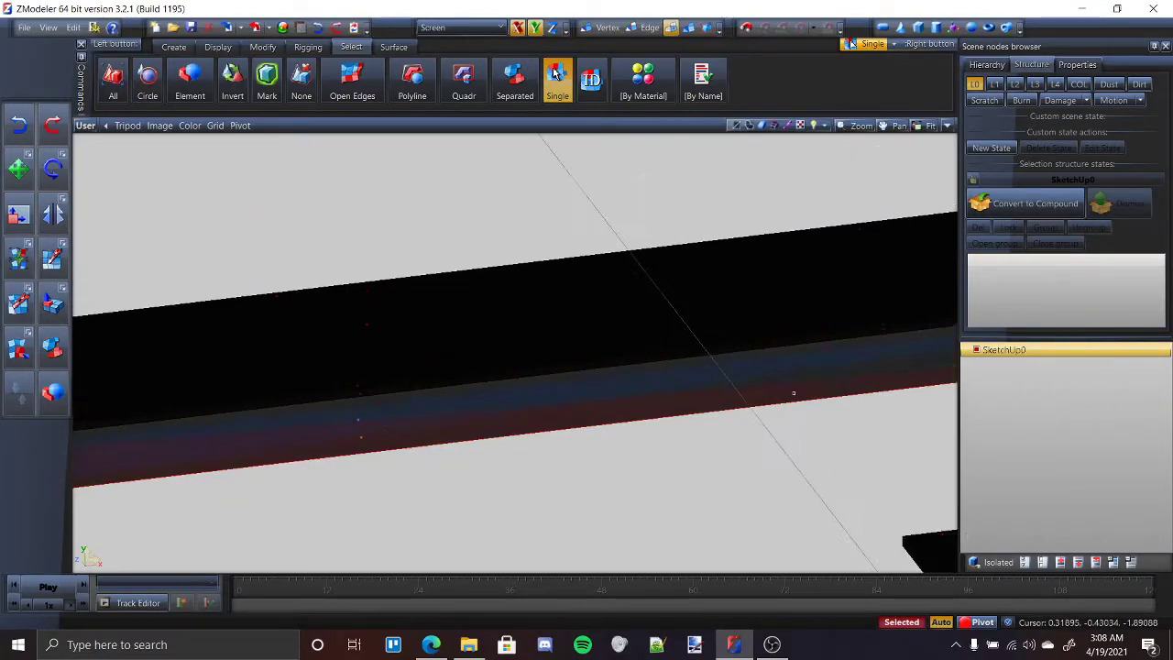
pyautogui.scroll(2, 810, 384)
pyautogui.scroll(-2, 806, 371)
pyautogui.scroll(-5, 777, 367)
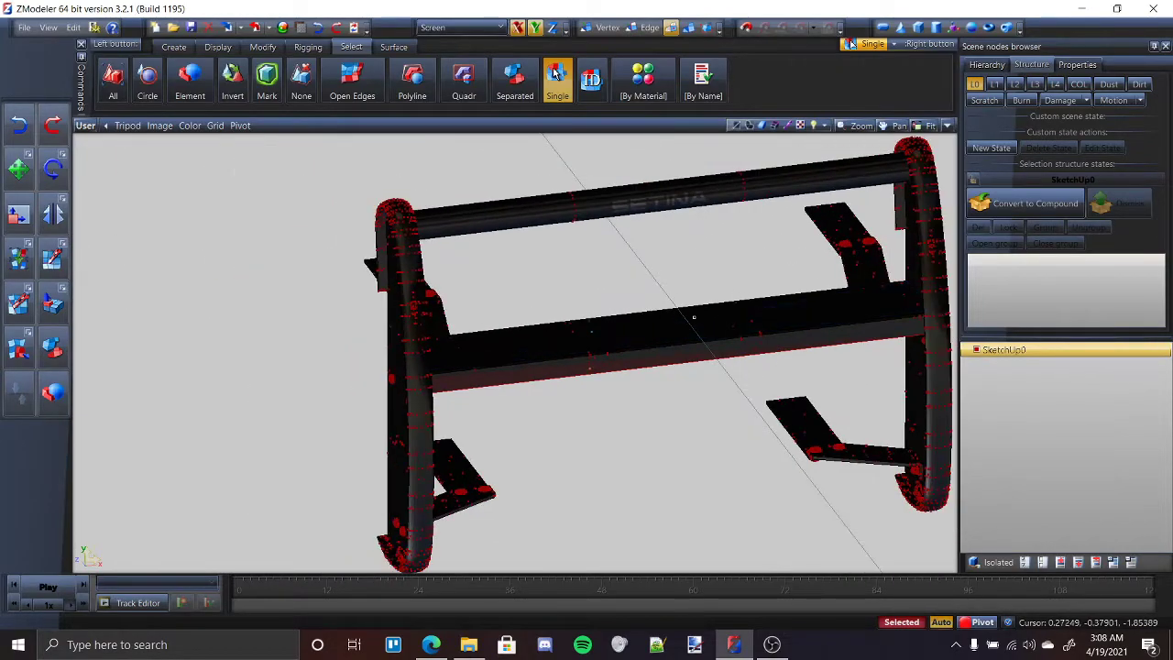
pyautogui.moveTo(693, 317); pyautogui.dragTo(702, 302, button='middle')
pyautogui.scroll(-4, 825, 266)
pyautogui.scroll(1, 891, 238)
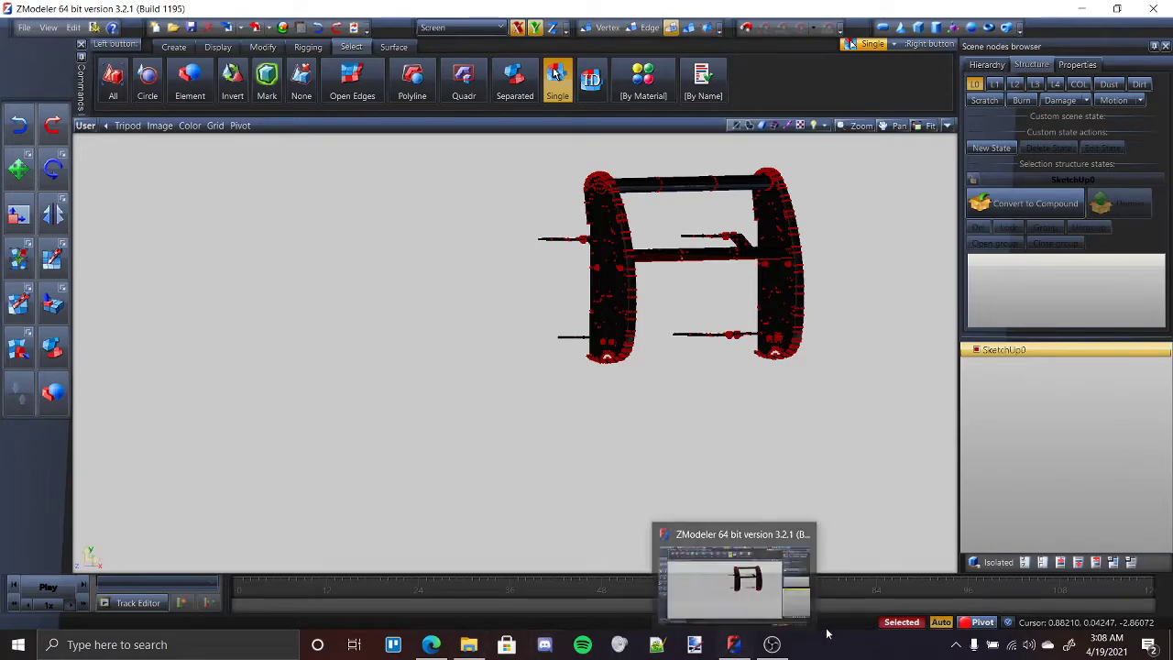
pyautogui.click(472, 645)
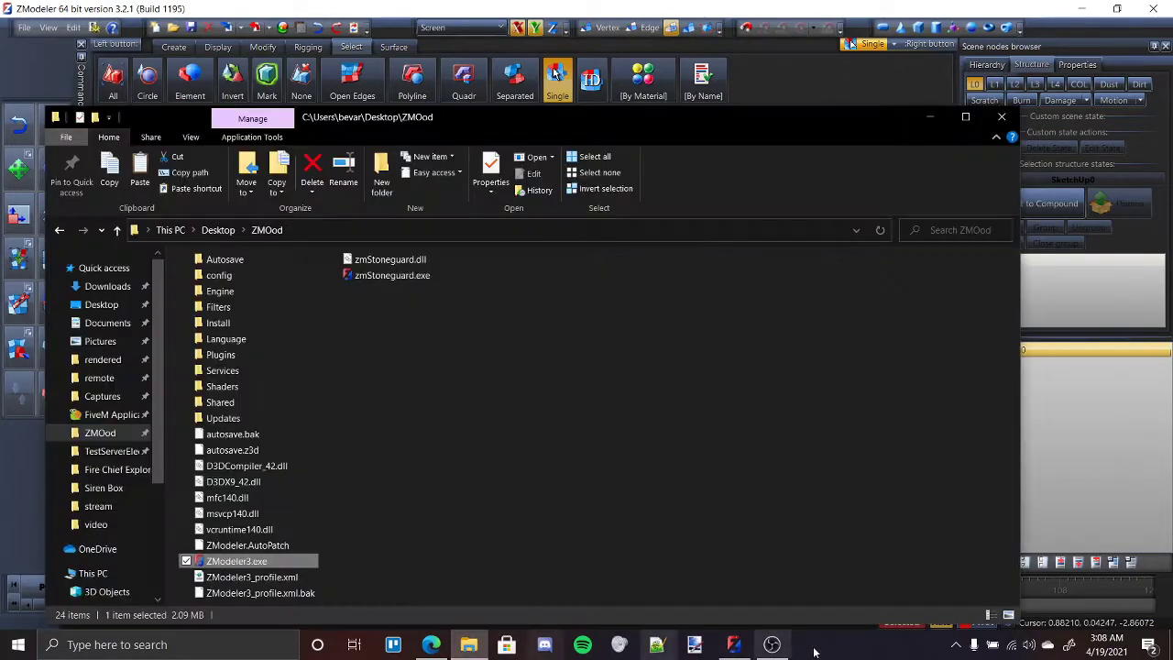
pyautogui.click(736, 649)
# Step: Select the two triangular polygons that form the front face of the middle crossbar
pyautogui.scroll(5, 811, 266)
pyautogui.press('space')
pyautogui.scroll(5, 632, 288)
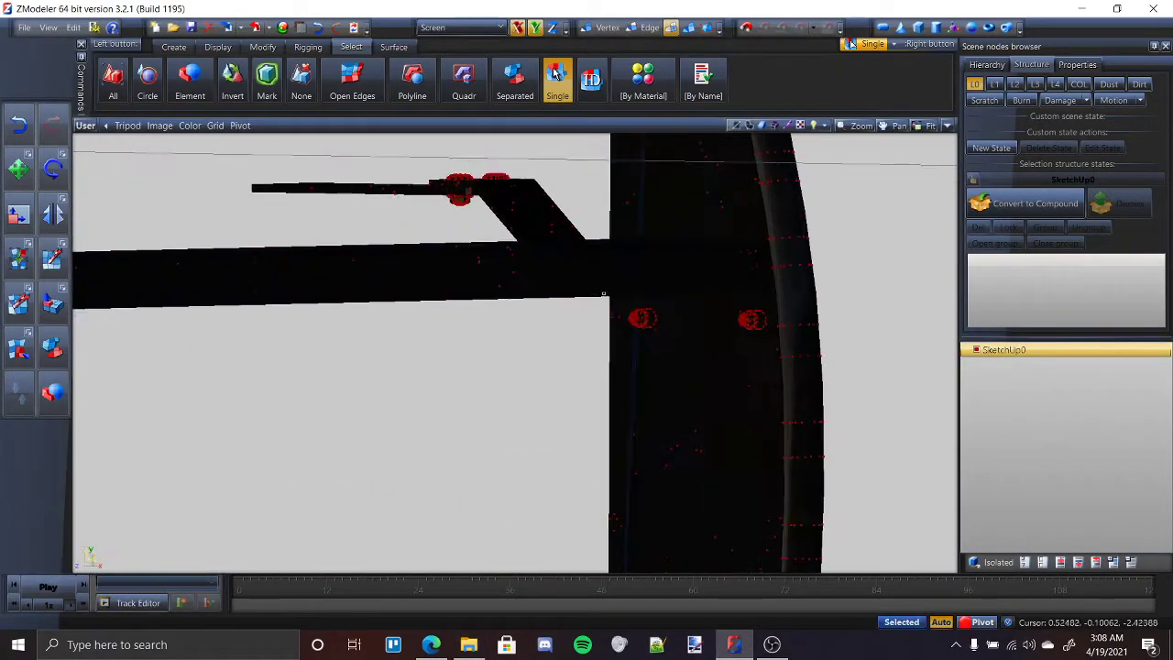
pyautogui.moveTo(489, 280); pyautogui.dragTo(516, 303, button='middle')
pyautogui.scroll(-6, 458, 328)
pyautogui.moveTo(455, 330); pyautogui.dragTo(874, 430, button='middle')
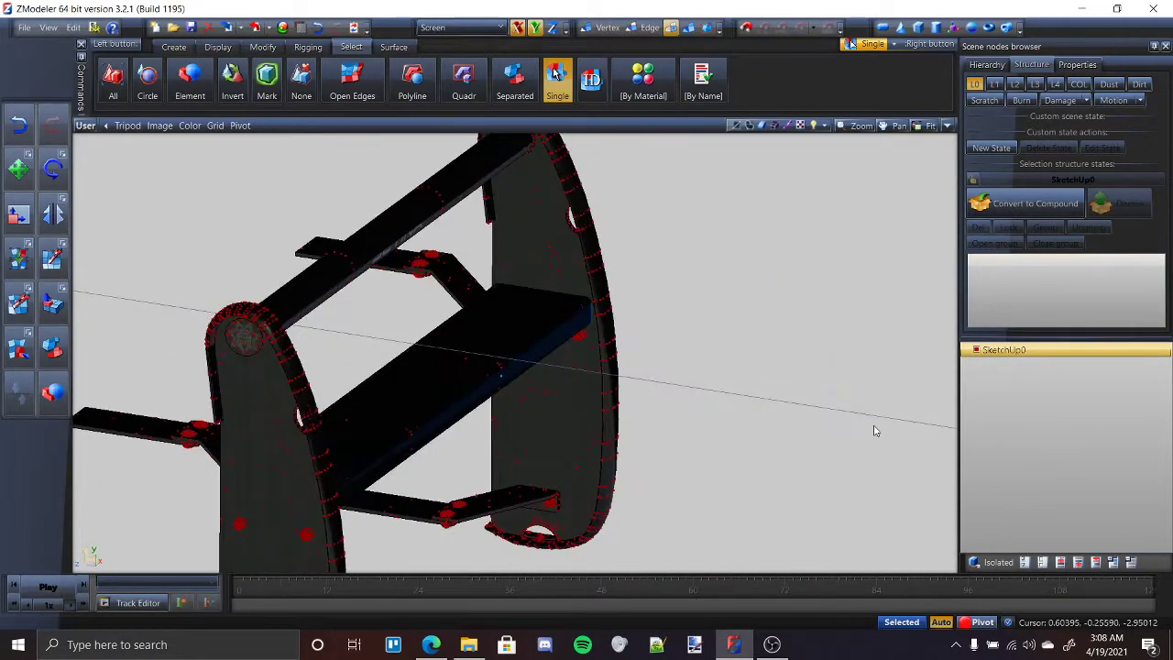
pyautogui.scroll(6, 492, 376)
pyautogui.click(495, 341)
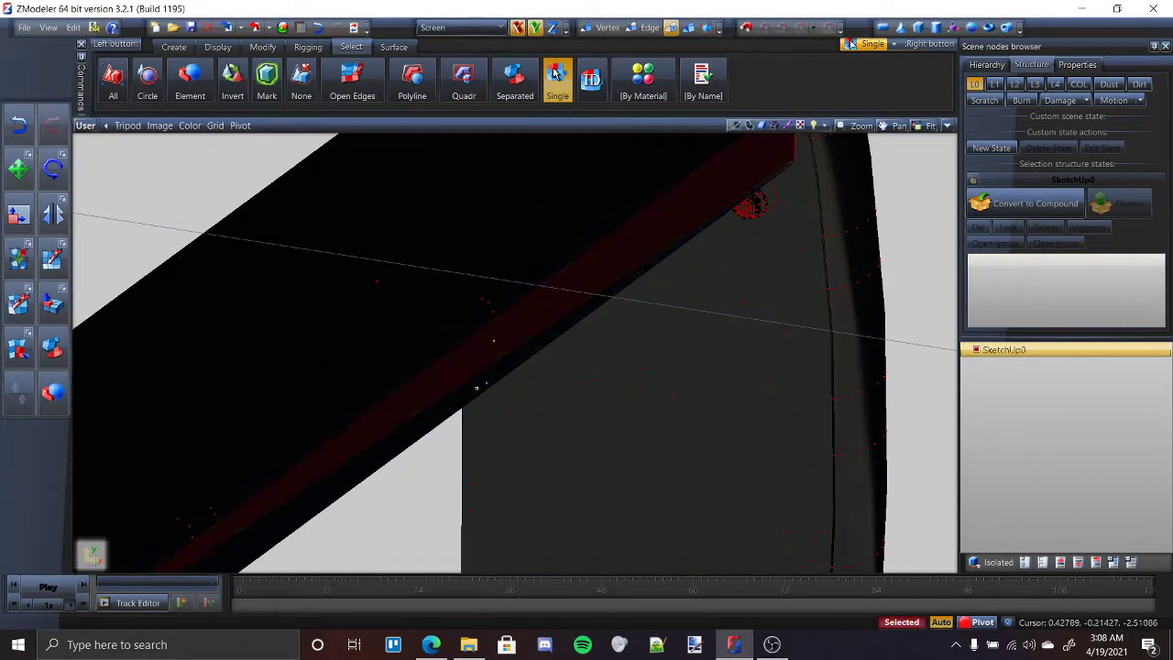
pyautogui.scroll(-2, 477, 388)
pyautogui.scroll(1, 403, 483)
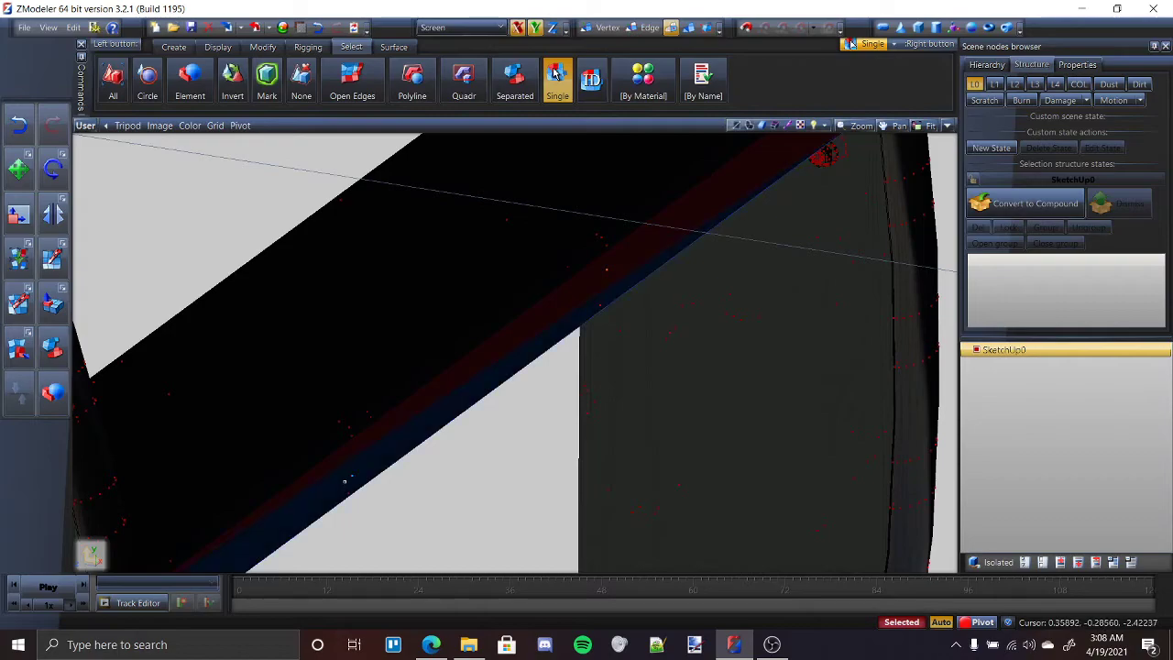
pyautogui.click(344, 481)
pyautogui.scroll(-3, 544, 379)
pyautogui.moveTo(544, 379); pyautogui.dragTo(460, 361, button='middle')
pyautogui.scroll(-3, 686, 345)
pyautogui.scroll(5, 296, 254)
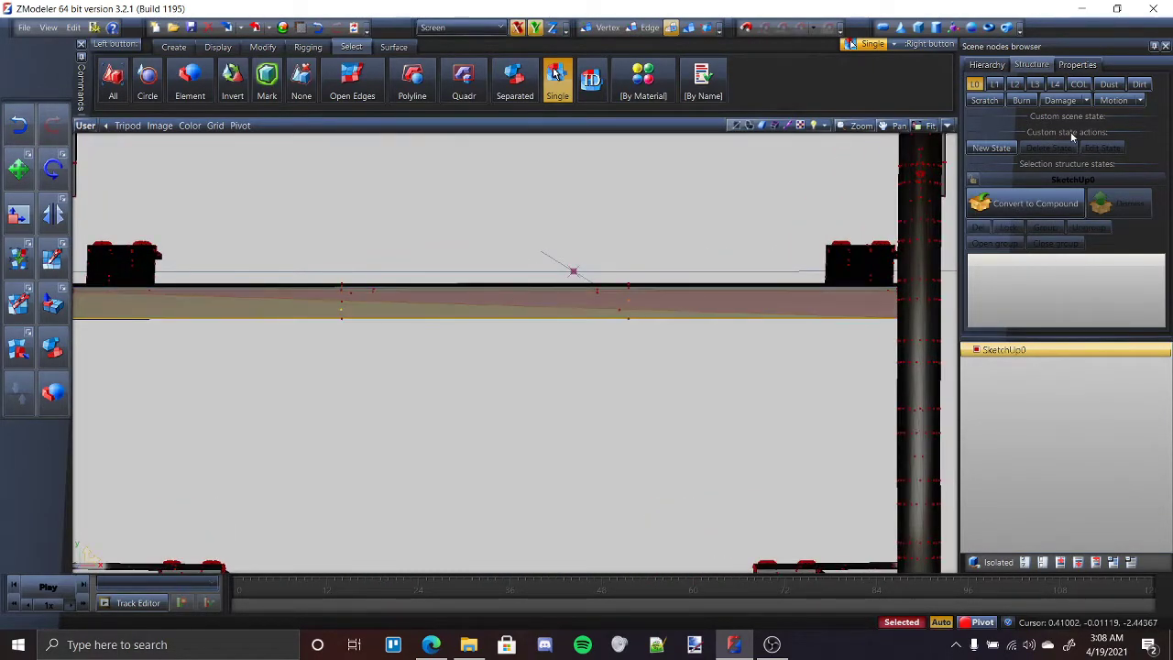
# Step: Assign the rambartext material to the selected front-face polygons of the crossbar
pyautogui.click(1077, 64)
pyautogui.click(983, 232)
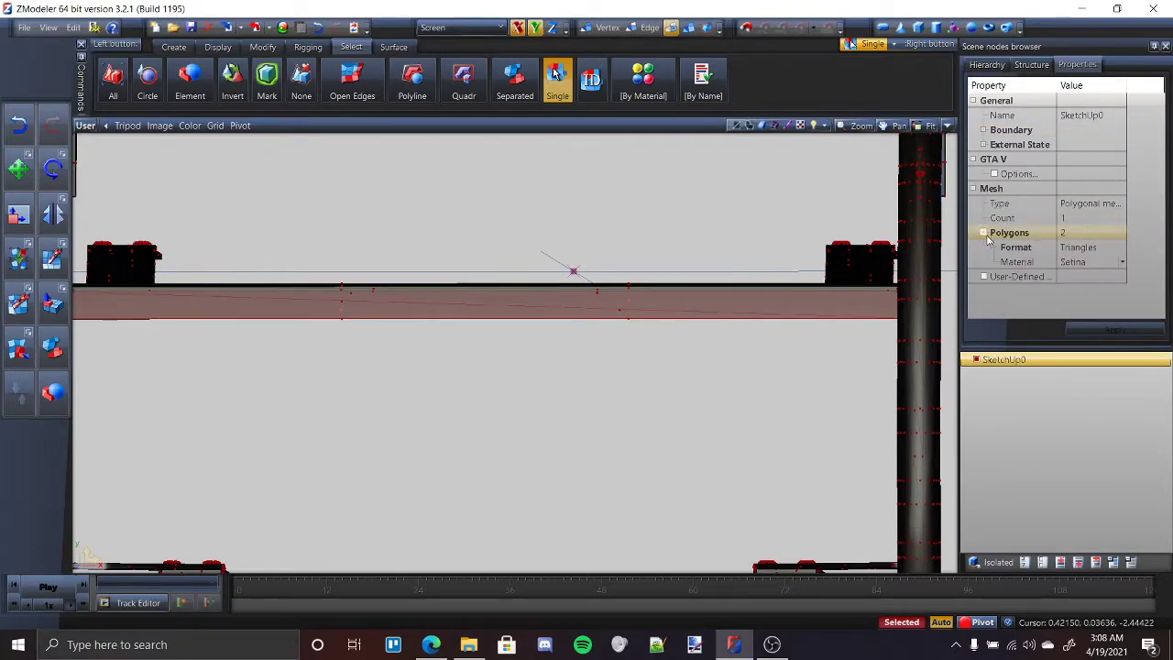
pyautogui.click(1016, 262)
pyautogui.click(1121, 262)
pyautogui.click(1085, 309)
pyautogui.click(1092, 332)
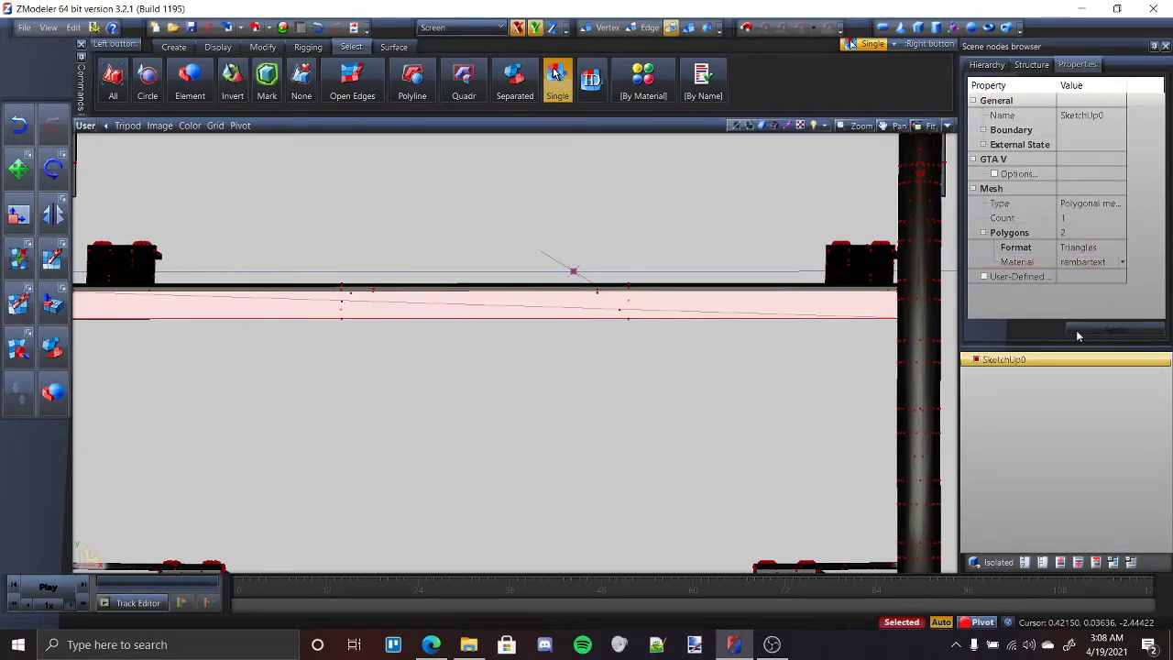
pyautogui.moveTo(623, 331); pyautogui.dragTo(593, 303, button='middle')
pyautogui.click(919, 129)
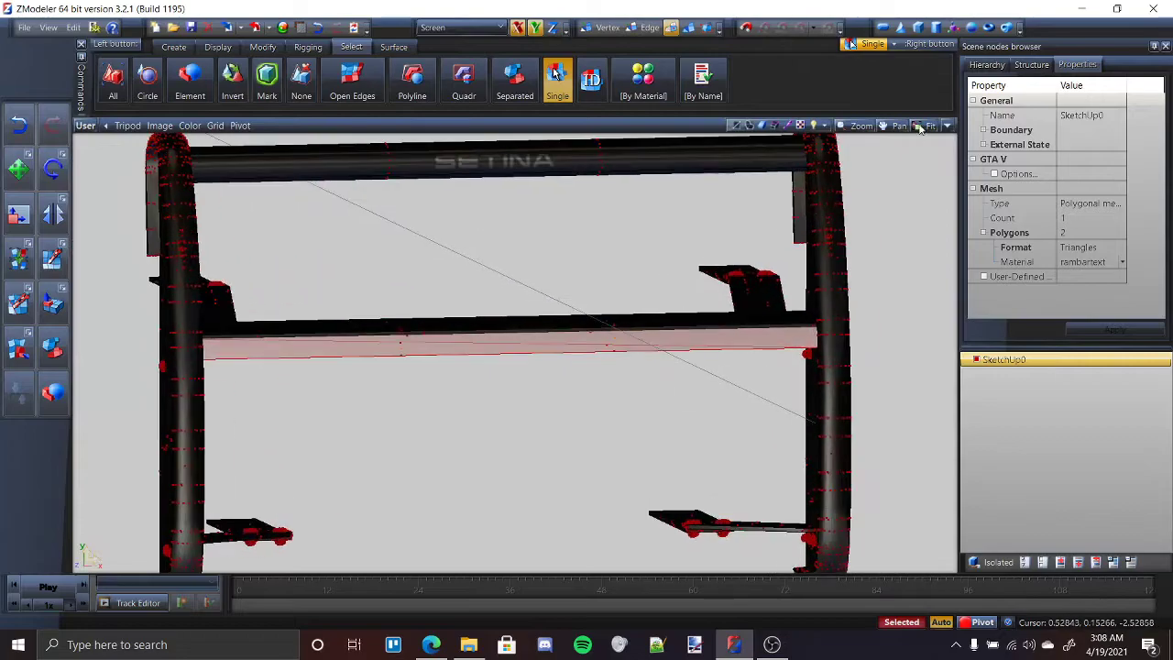
# Step: Restore the four-view layout and switch the Top view to the UV Mapper, with the push bar enlarged in the Front view
pyautogui.click(947, 126)
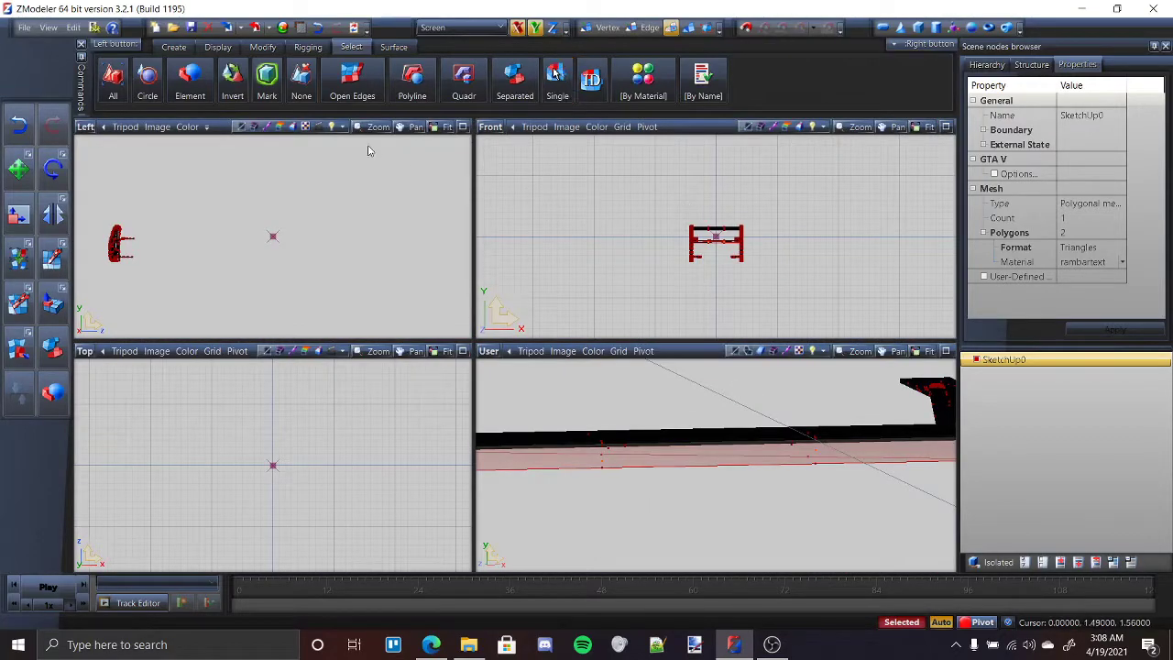
pyautogui.scroll(3, 714, 249)
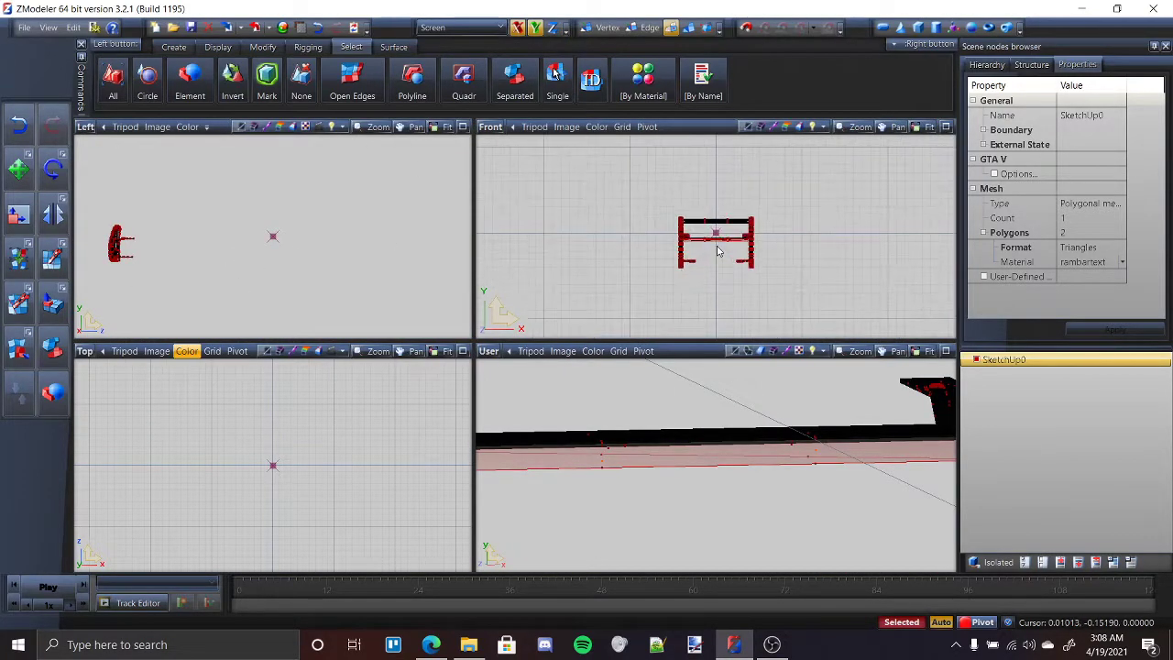
pyautogui.scroll(2, 715, 243)
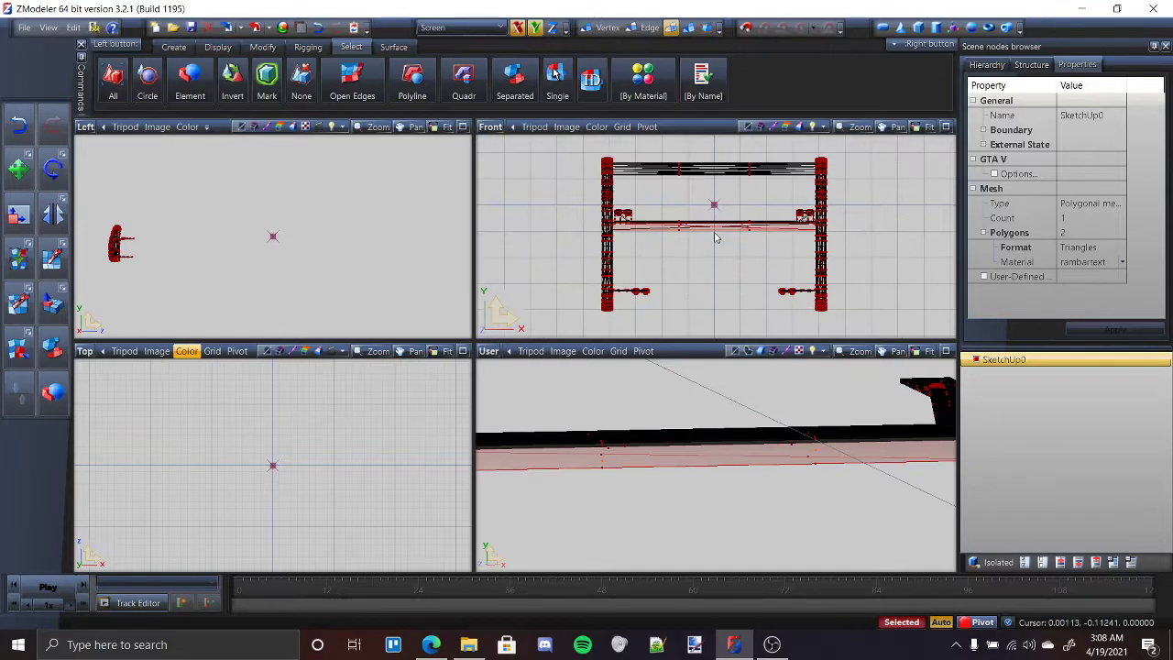
pyautogui.click(82, 359)
pyautogui.click(119, 523)
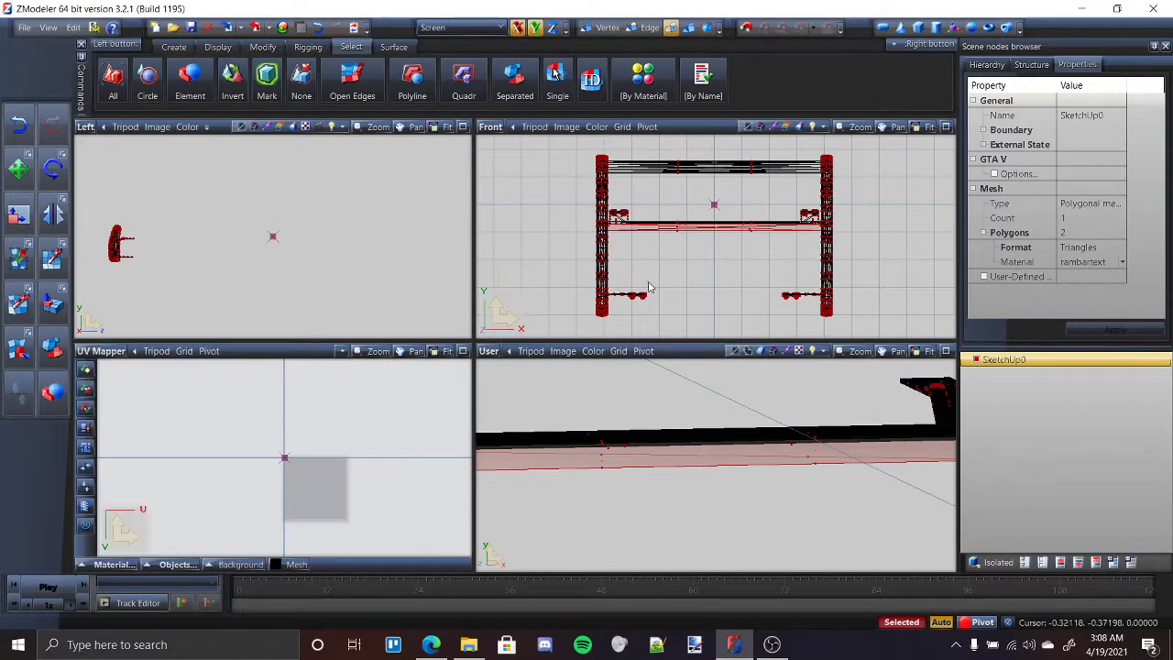
# Step: Generate new UV mapping for the selected crossbar face from viewport XY in the Front view, forcing it onto the rambartext material
pyautogui.rightClick(657, 243)
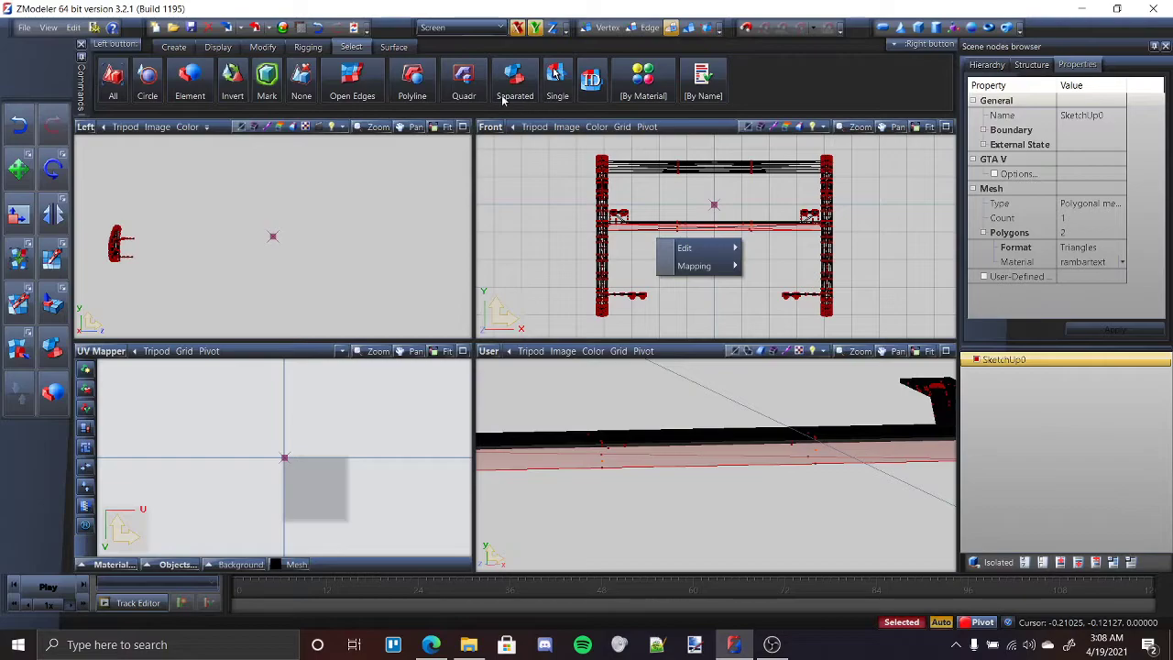
pyautogui.moveTo(704, 266)
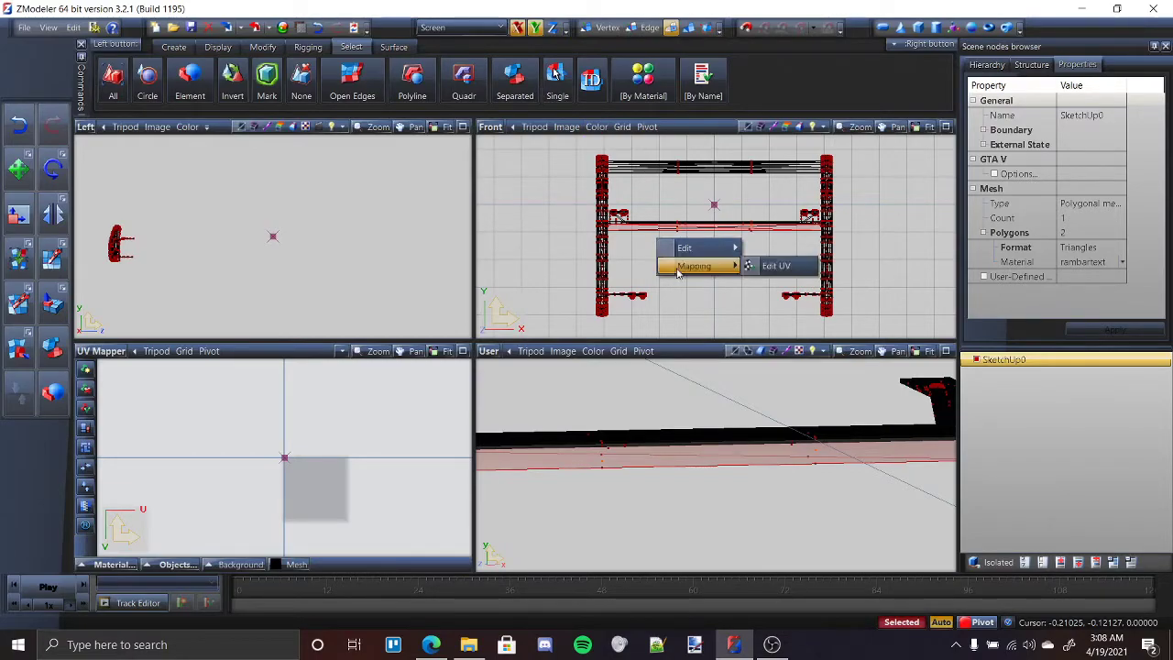
pyautogui.click(764, 274)
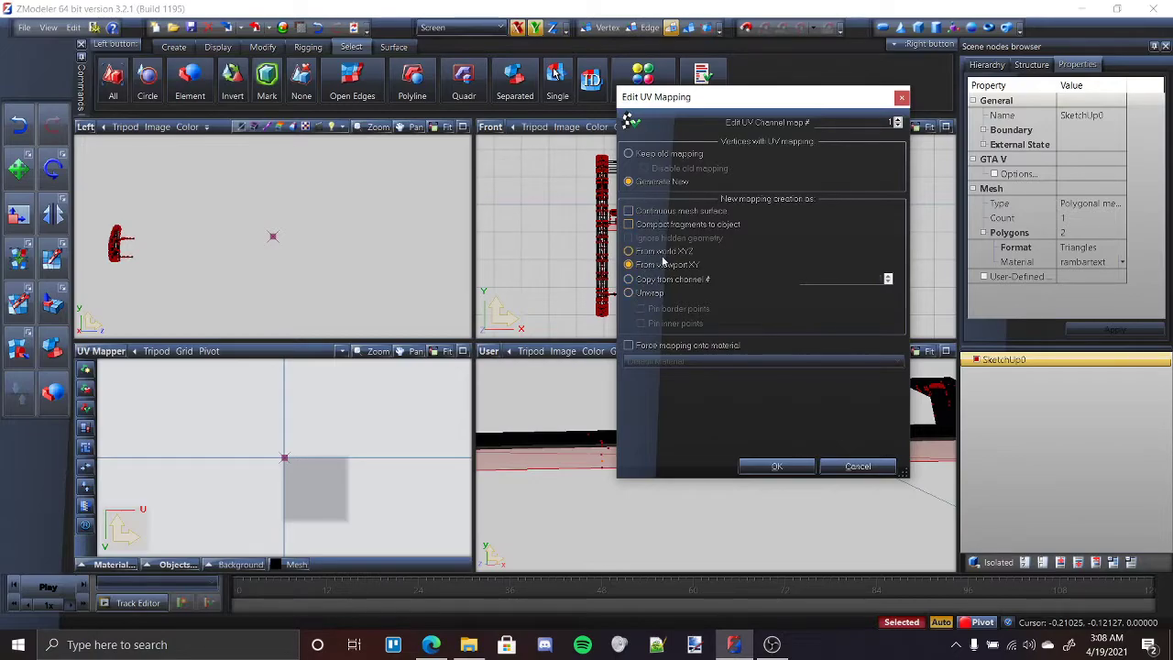
pyautogui.click(656, 347)
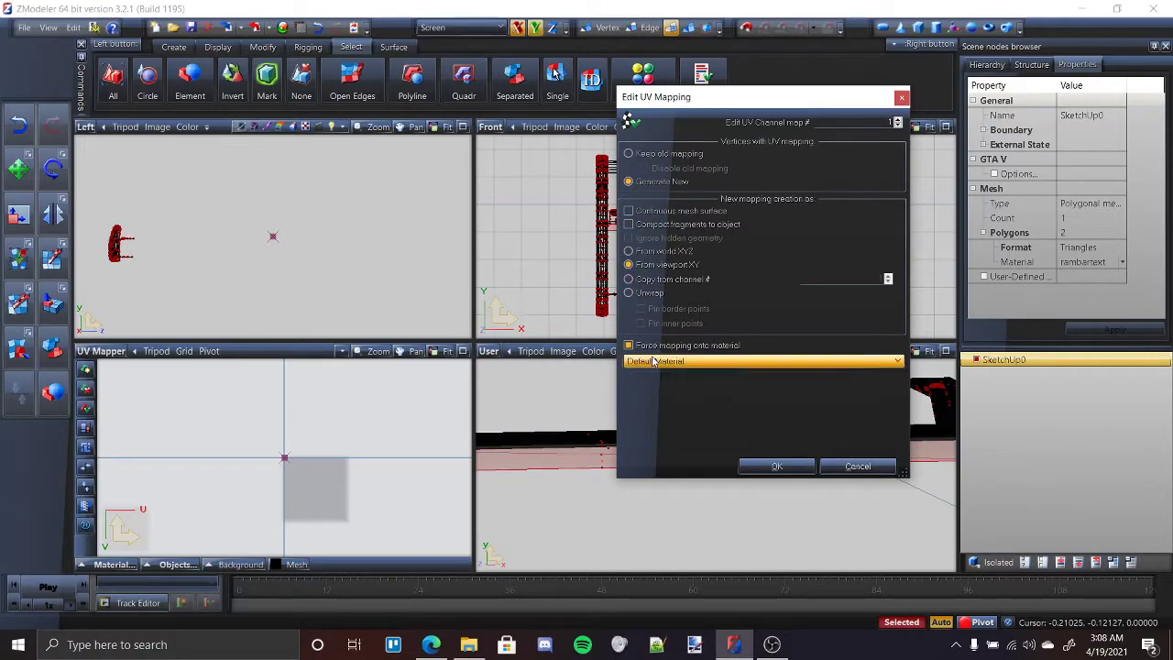
pyautogui.click(653, 362)
pyautogui.click(654, 396)
pyautogui.click(770, 466)
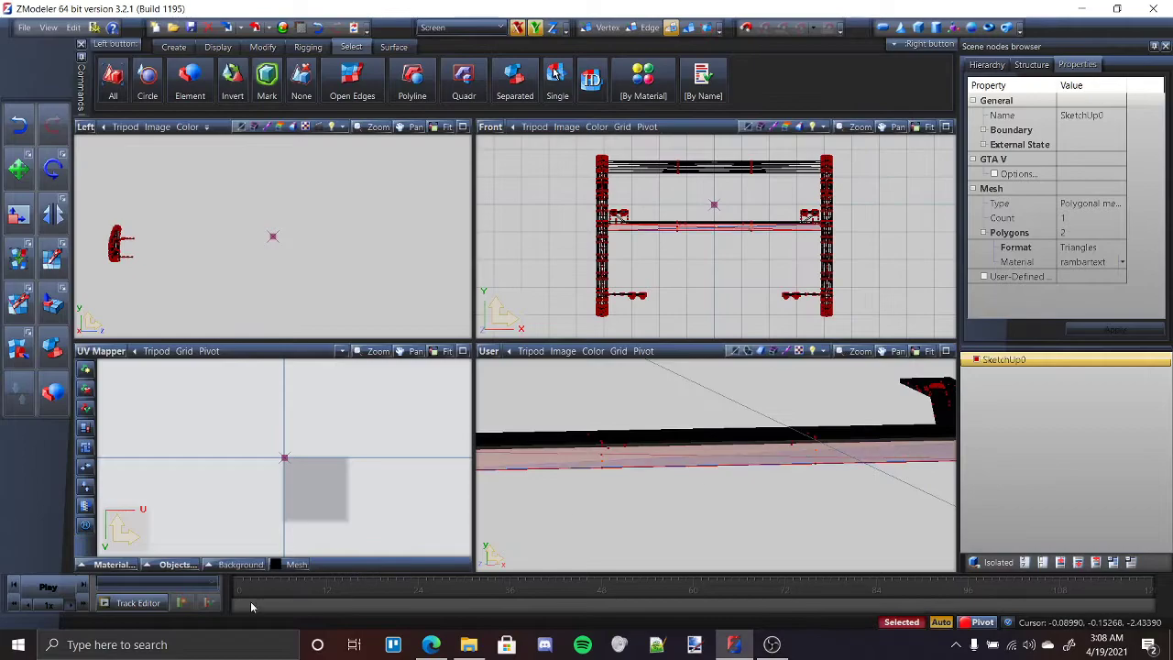
# Step: Display the rambartext material's UV layout in the UV Mapper
pyautogui.click(110, 564)
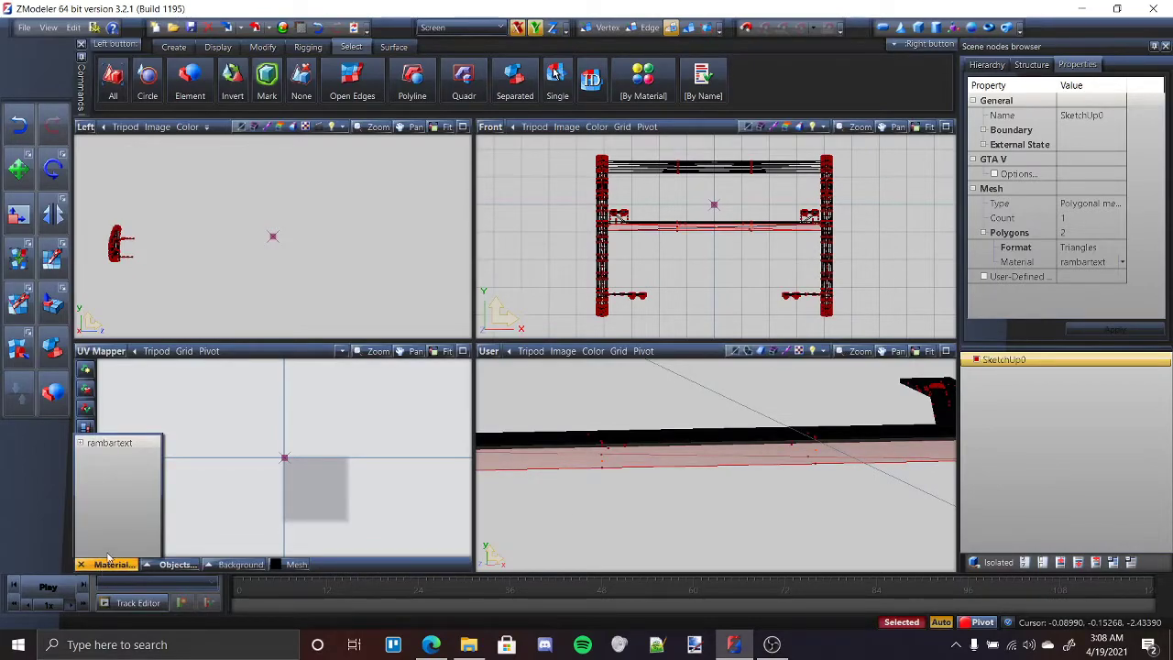
pyautogui.click(146, 445)
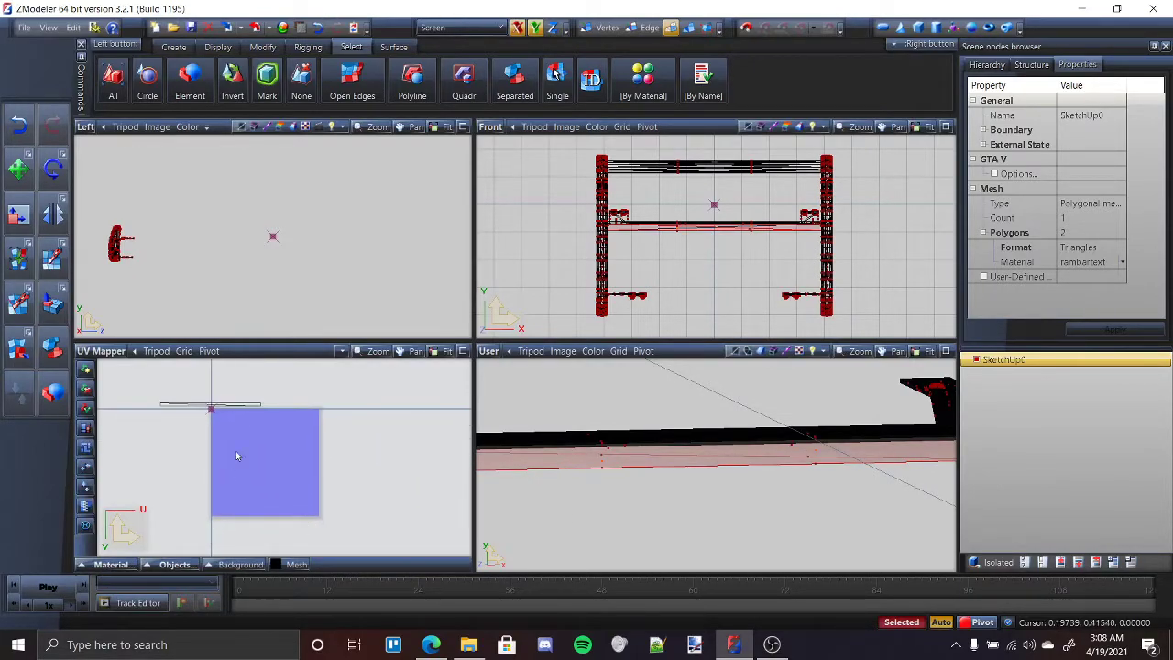
pyautogui.scroll(-1, 280, 463)
pyautogui.scroll(2, 257, 493)
pyautogui.scroll(-2, 269, 474)
pyautogui.scroll(2, 308, 476)
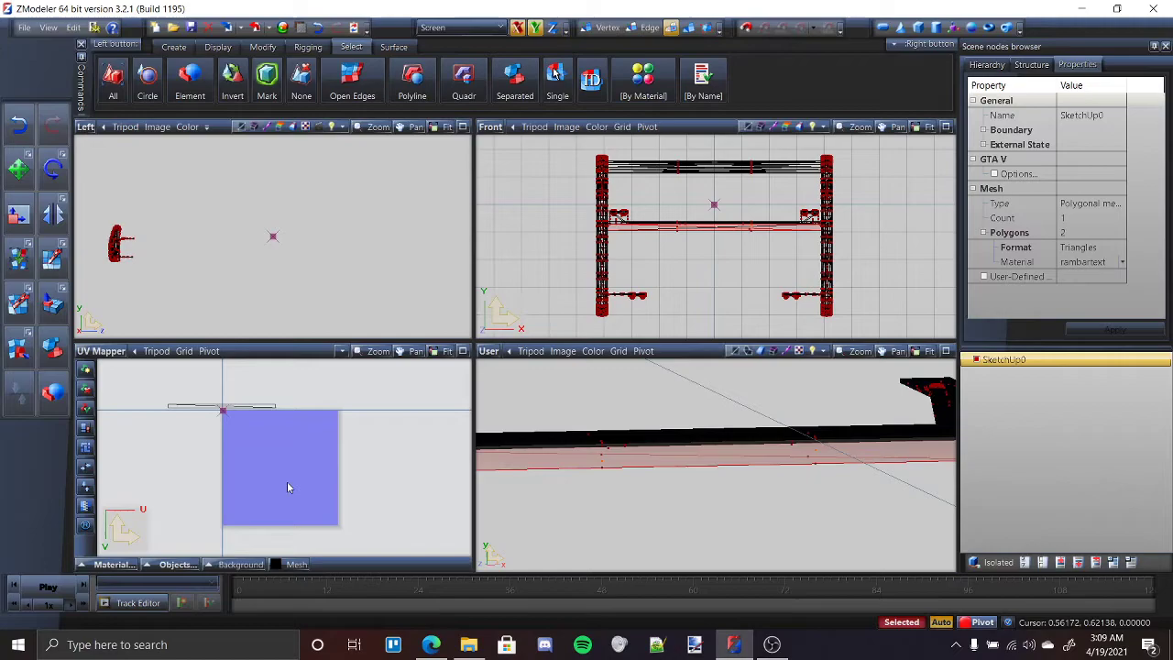
# Step: Switch to object level and move the crossbar's UV strip into the middle of the texture square
pyautogui.click(689, 26)
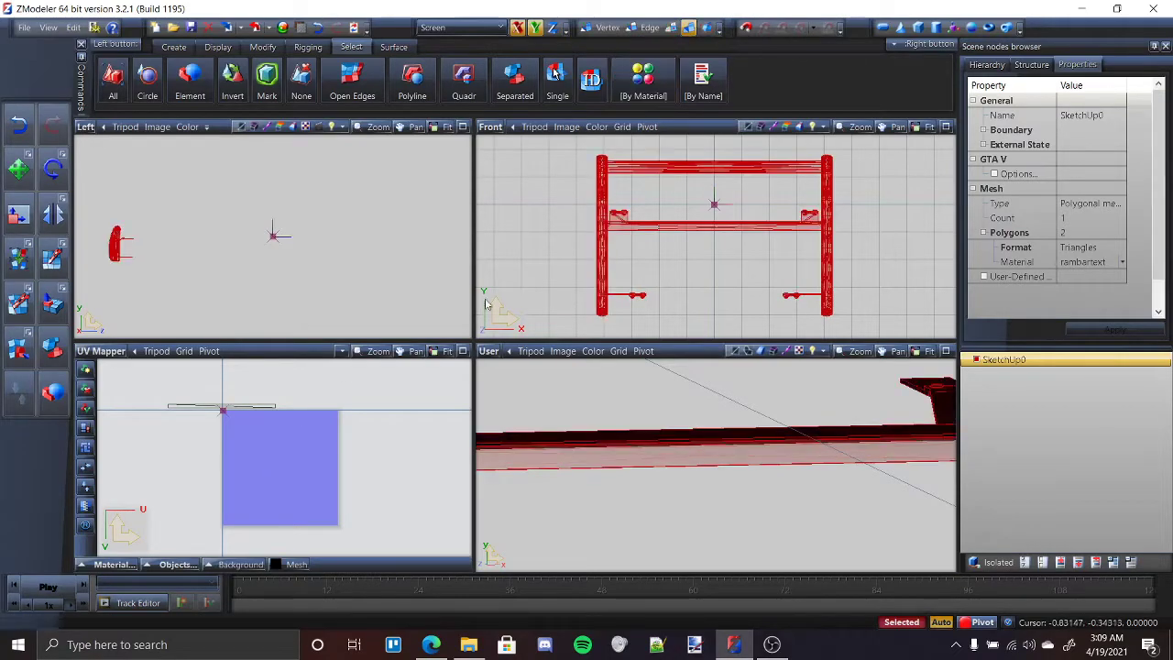
pyautogui.click(263, 47)
pyautogui.click(353, 82)
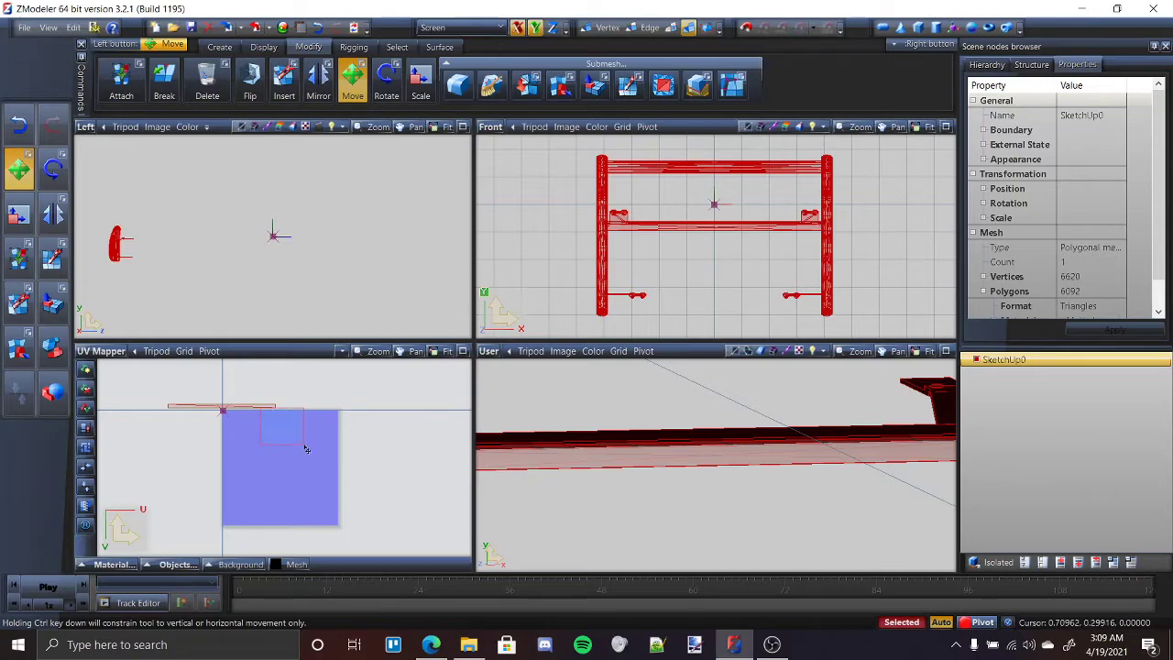
pyautogui.moveTo(306, 449)
pyautogui.mouseDown()
pyautogui.moveTo(220, 415)
pyautogui.moveTo(259, 411)
pyautogui.moveTo(302, 467)
pyautogui.mouseUp()
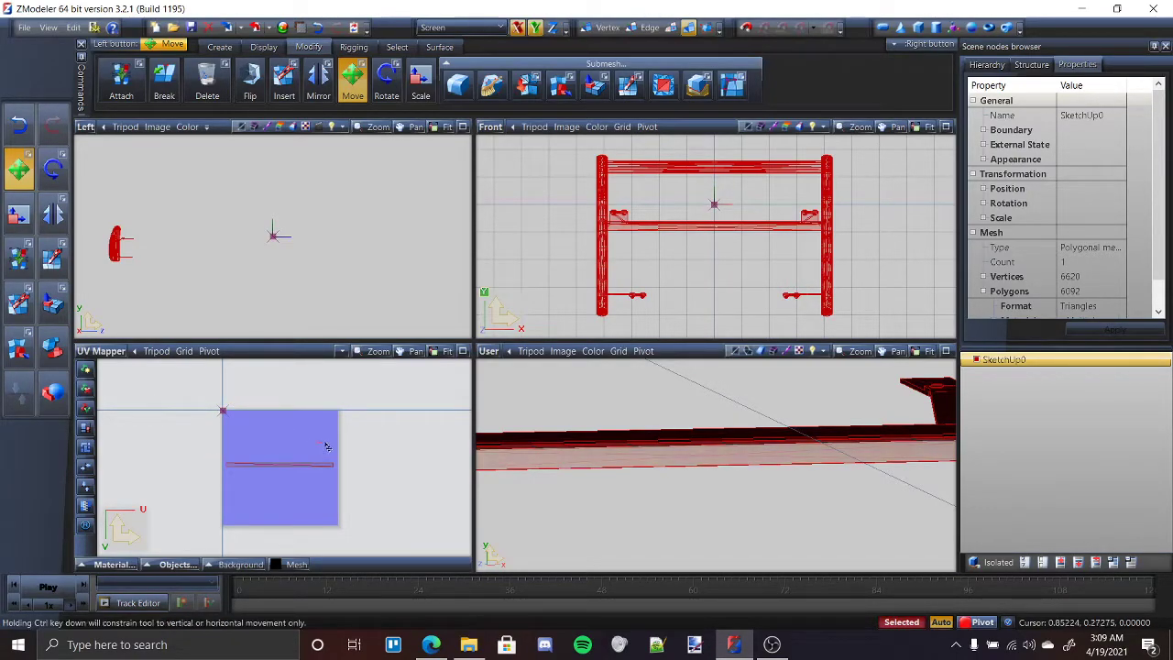
pyautogui.press('space')
pyautogui.scroll(4, 293, 475)
pyautogui.scroll(-3, 297, 408)
pyautogui.scroll(2, 288, 449)
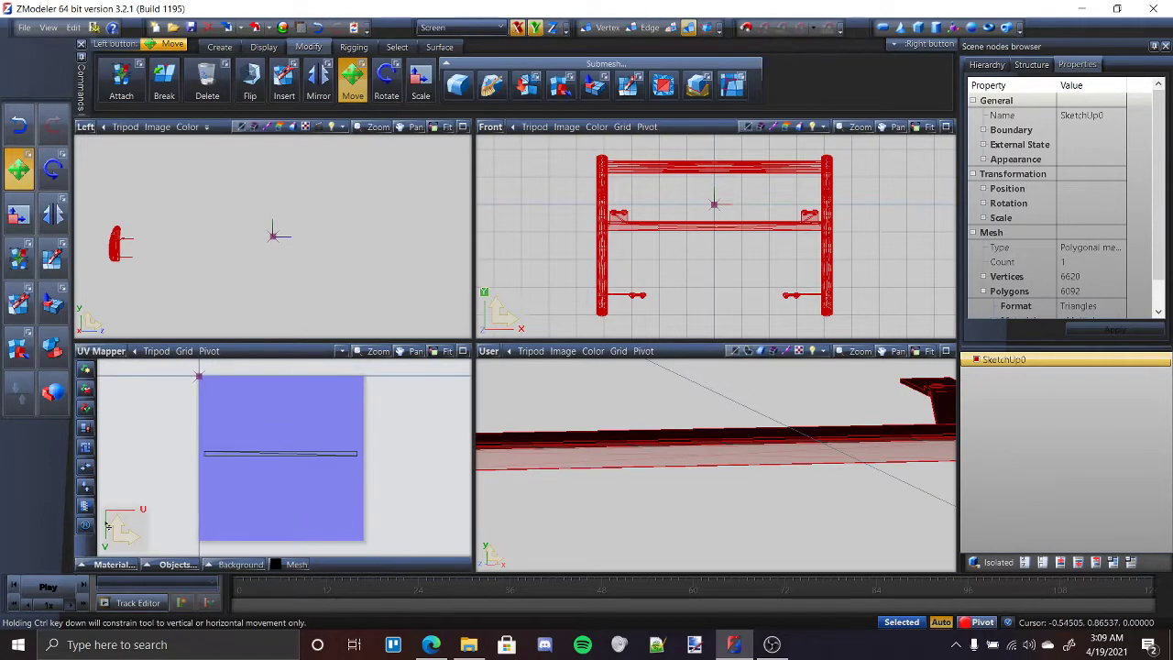
# Step: Render the UV layout as a Wireframe UV Atlas at 1024 by 1024
pyautogui.click(86, 525)
pyautogui.scroll(-5, 621, 218)
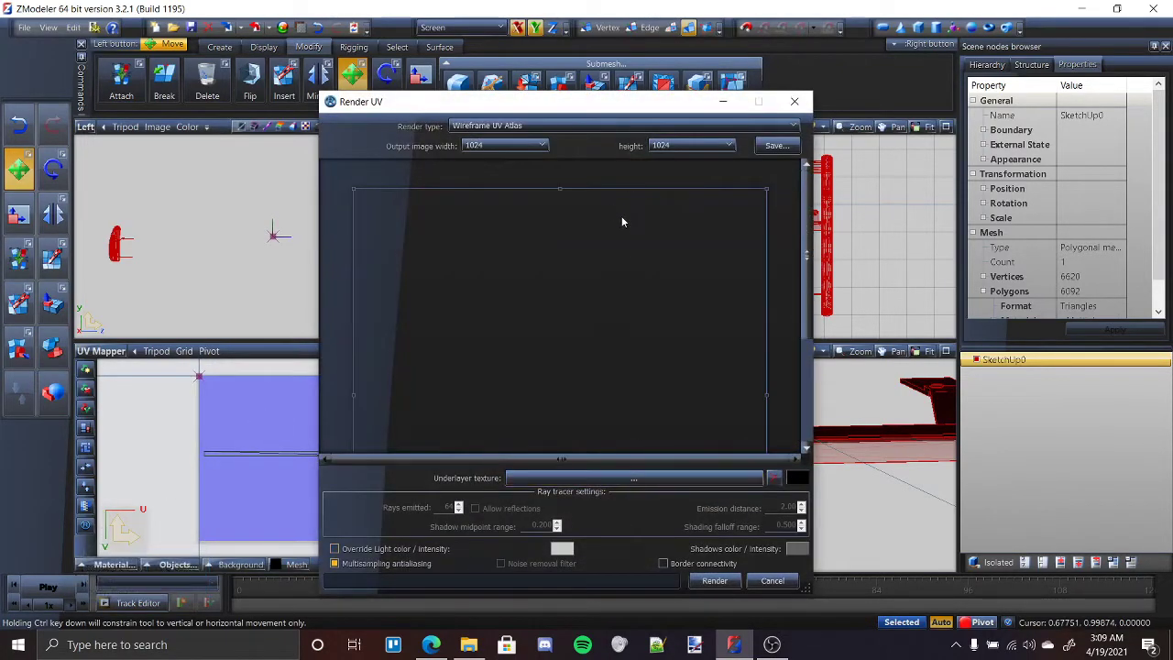
pyautogui.scroll(1, 612, 249)
pyautogui.click(528, 149)
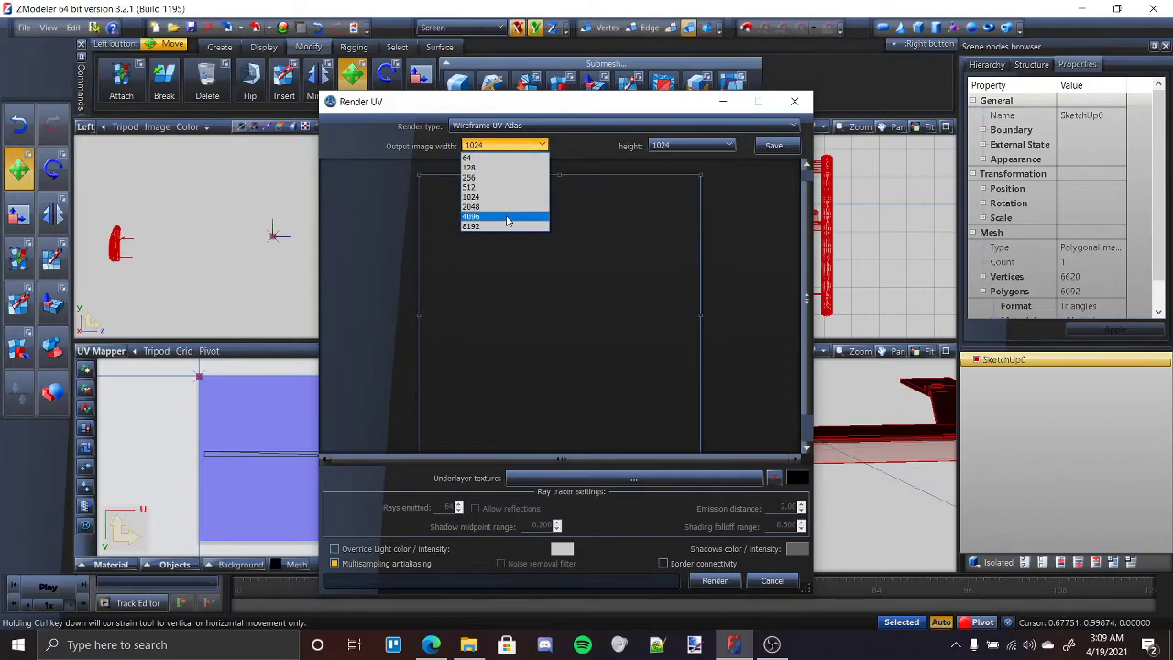
pyautogui.click(504, 200)
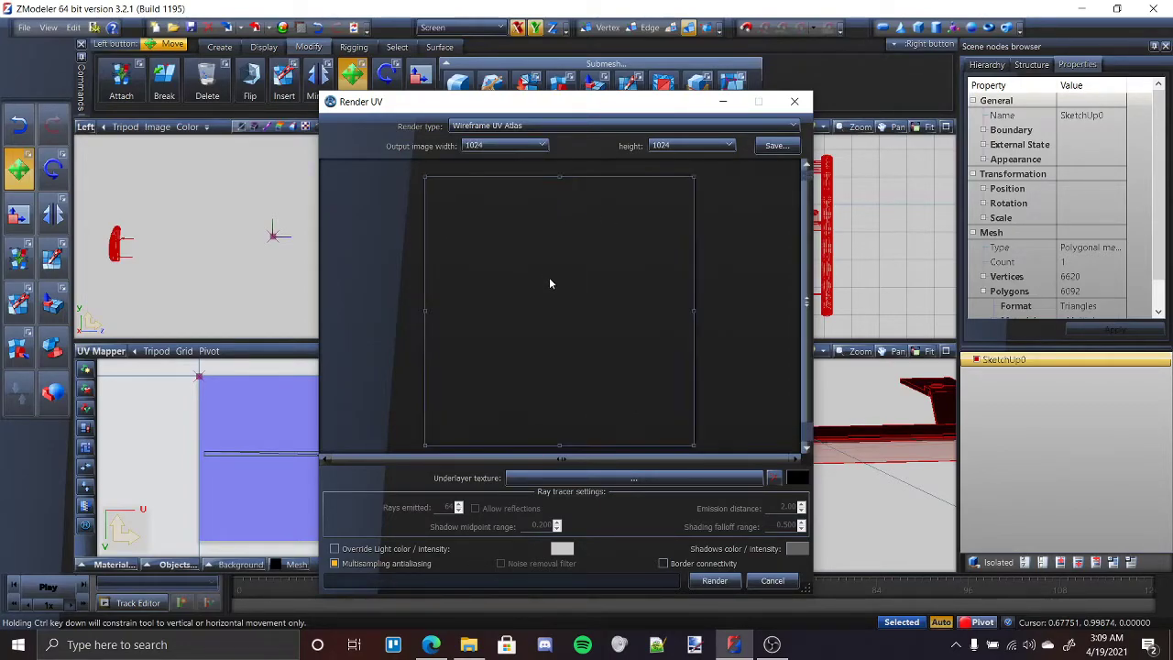
pyautogui.click(719, 581)
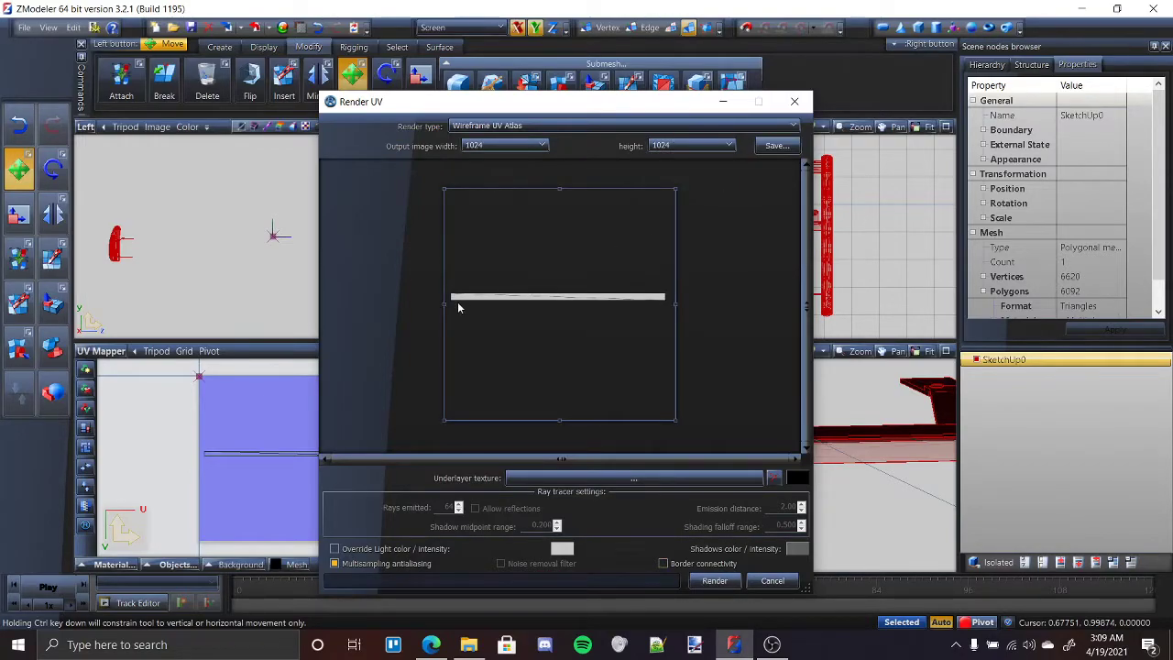
# Step: Save the rendered UV image as uuu.dds in the desktop folder Thrid Times a Charm
pyautogui.click(777, 145)
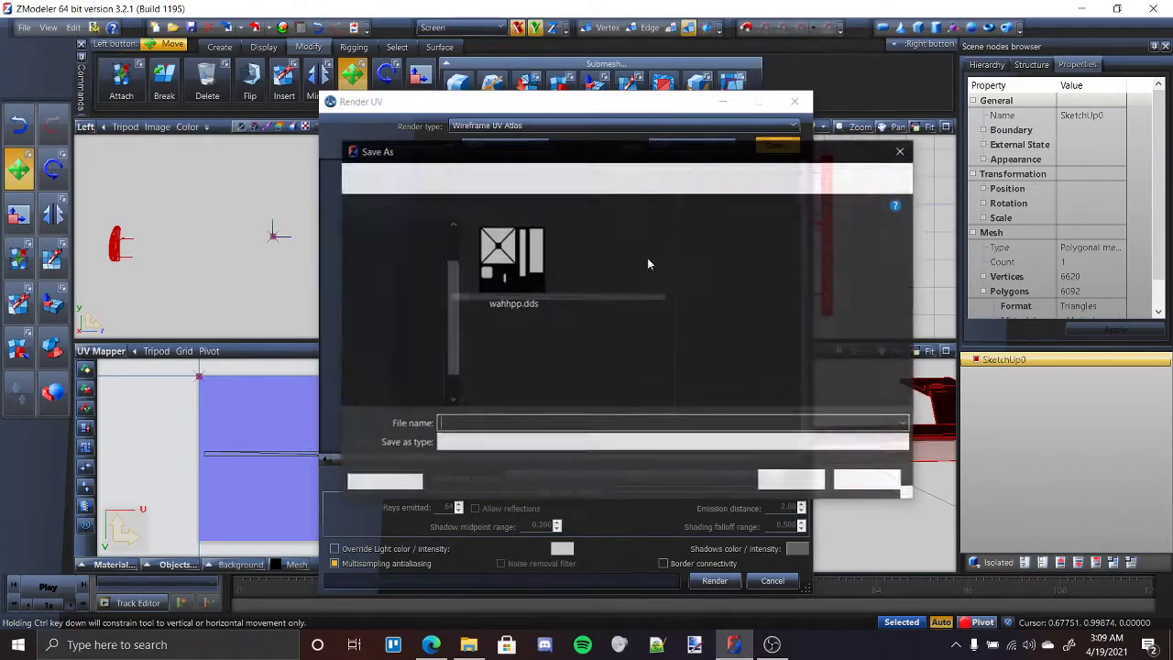
pyautogui.click(514, 180)
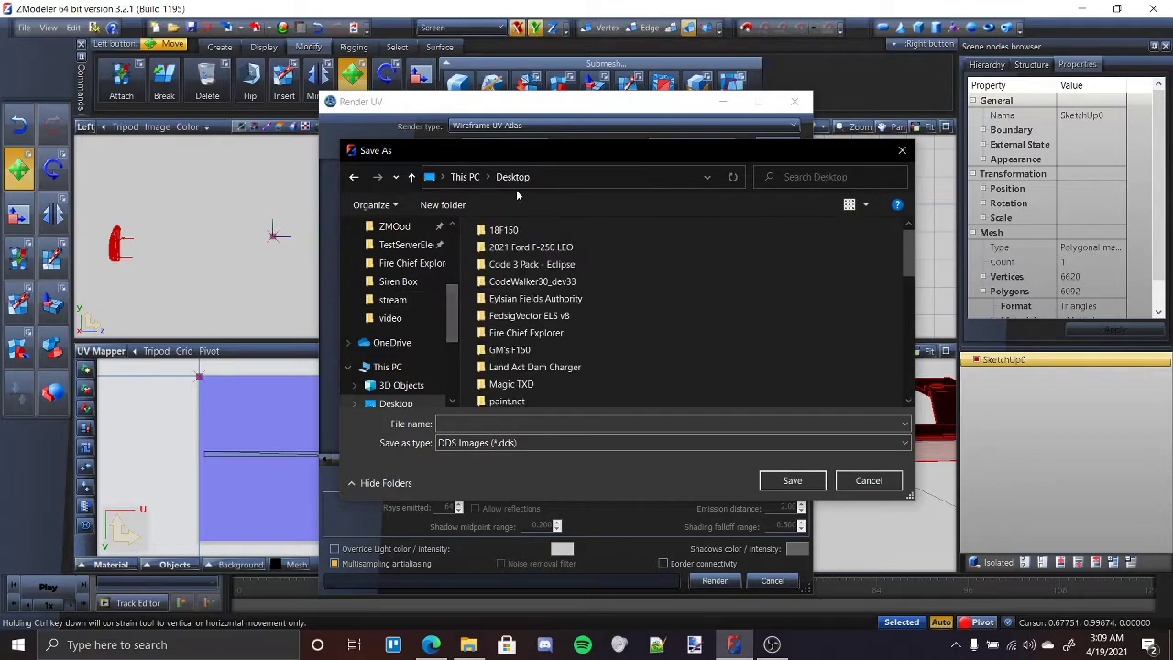
pyautogui.scroll(-5, 505, 375)
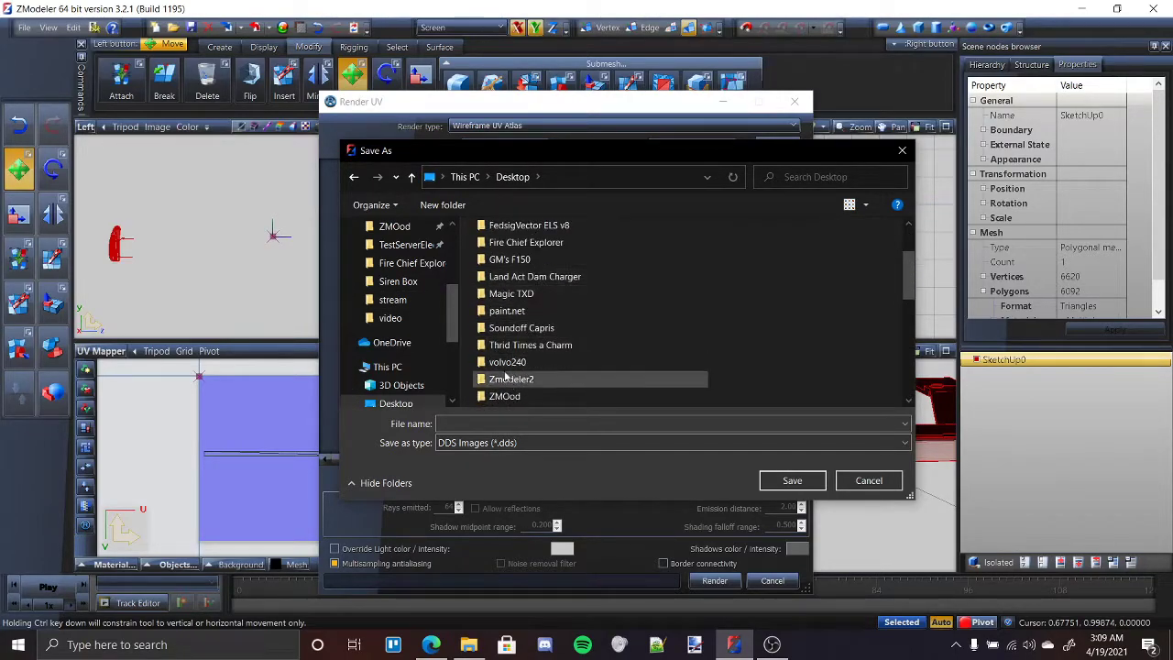
pyautogui.doubleClick(518, 344)
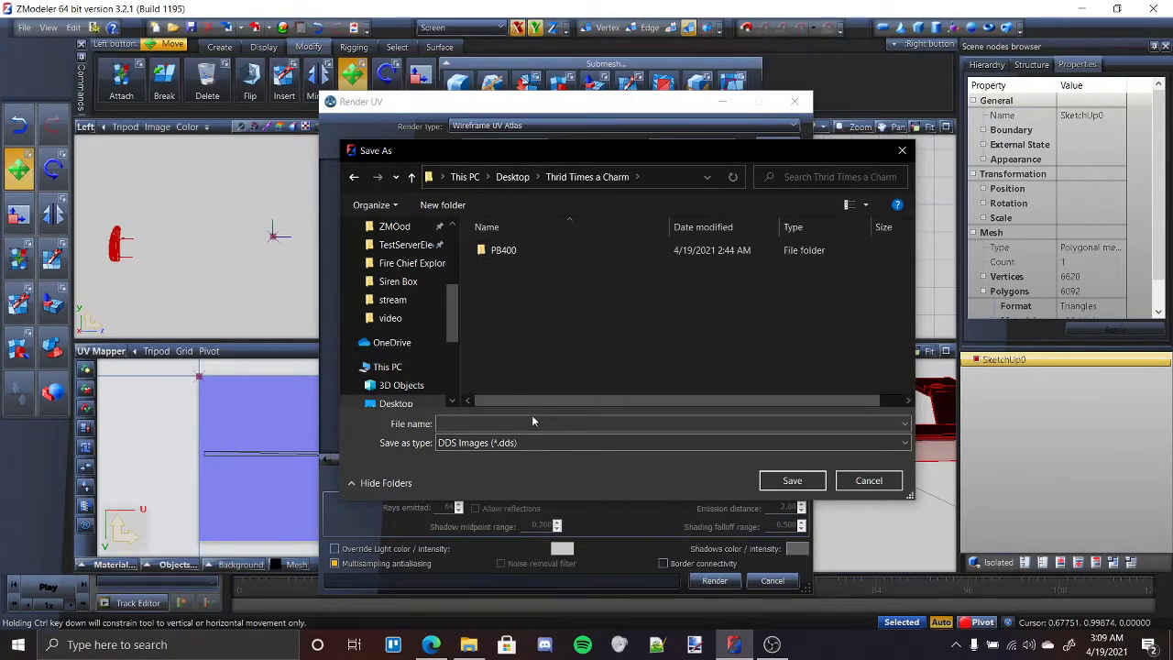
pyautogui.click(792, 481)
# Step: Switch to File Explorer and open uuu.dds from the Thrid Times a Charm folder in paint.net
pyautogui.click(468, 644)
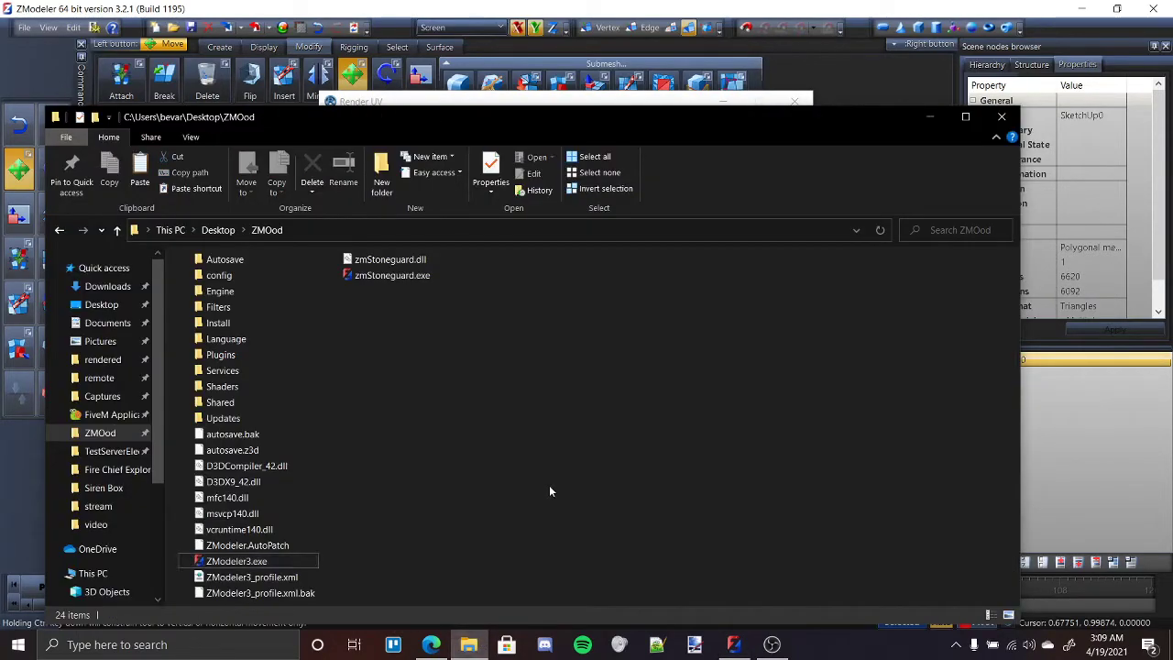
pyautogui.hotkey('alt', 'Left')
pyautogui.click(215, 230)
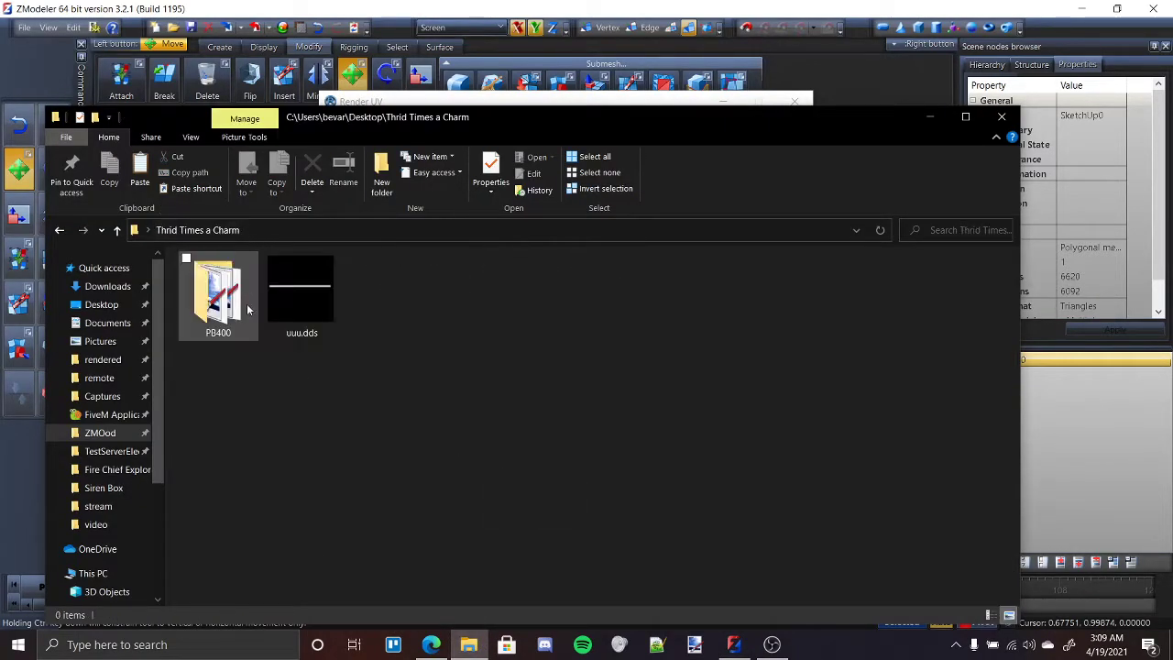
pyautogui.click(312, 303)
pyautogui.press('Return')
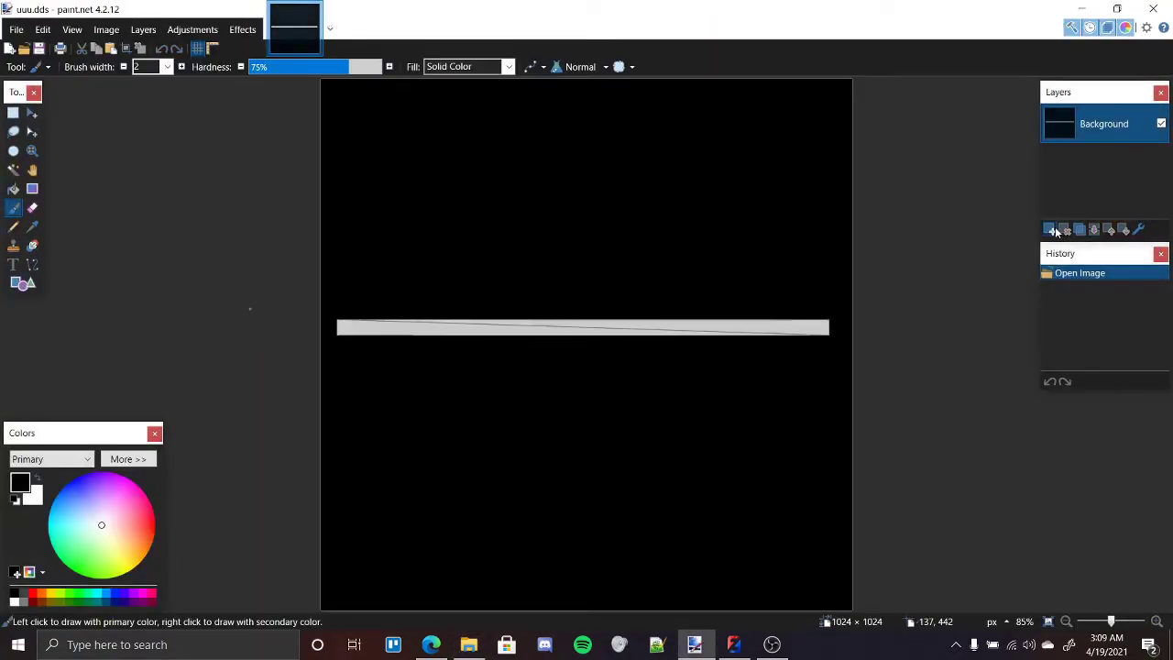
# Step: Add a new layer above the background and set the Text tool to Arial Black at size 48
pyautogui.click(1049, 229)
pyautogui.keyDown('ctrl'); pyautogui.scroll(2, 515, 315); pyautogui.keyUp('ctrl')
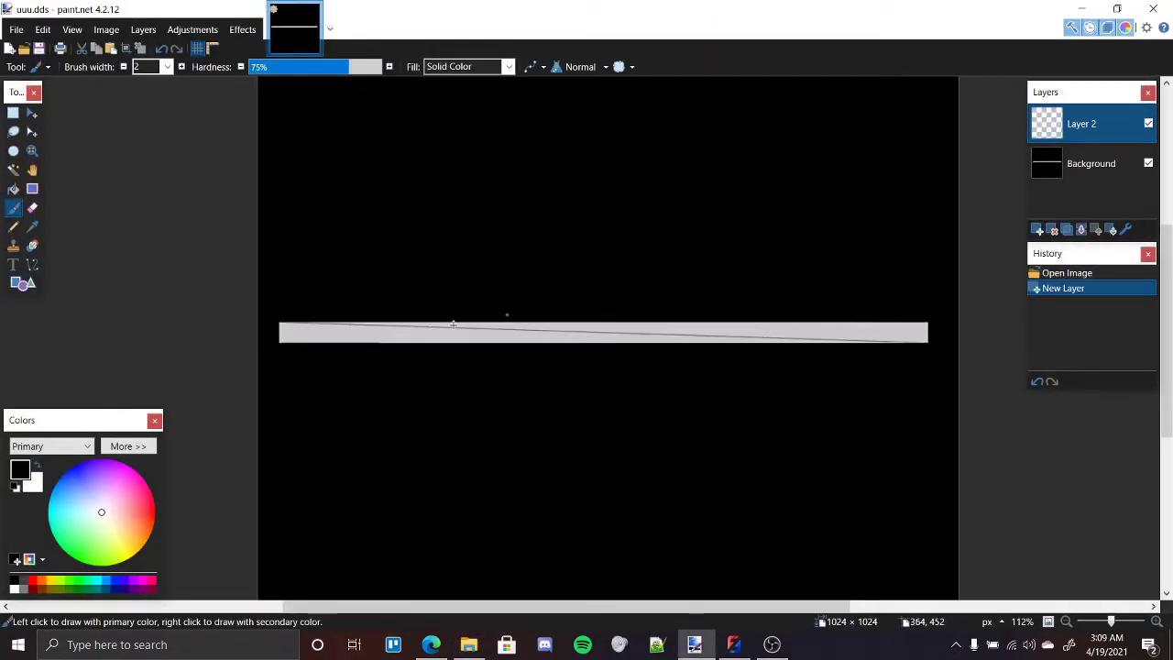
pyautogui.click(13, 264)
pyautogui.click(187, 66)
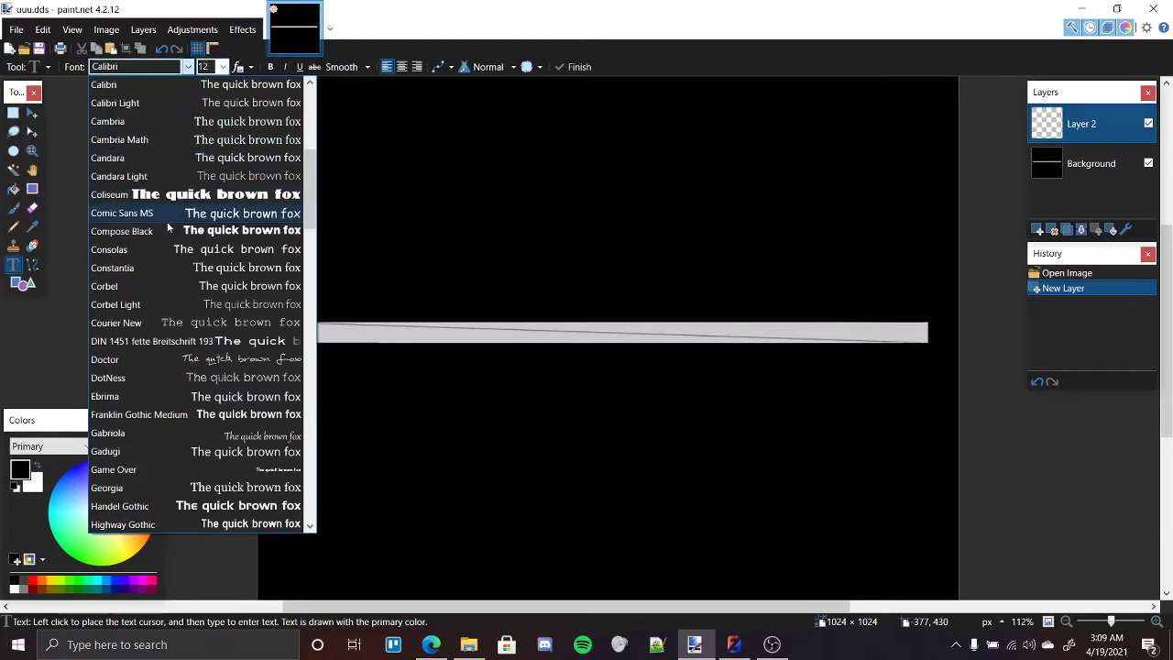
pyautogui.scroll(6, 197, 183)
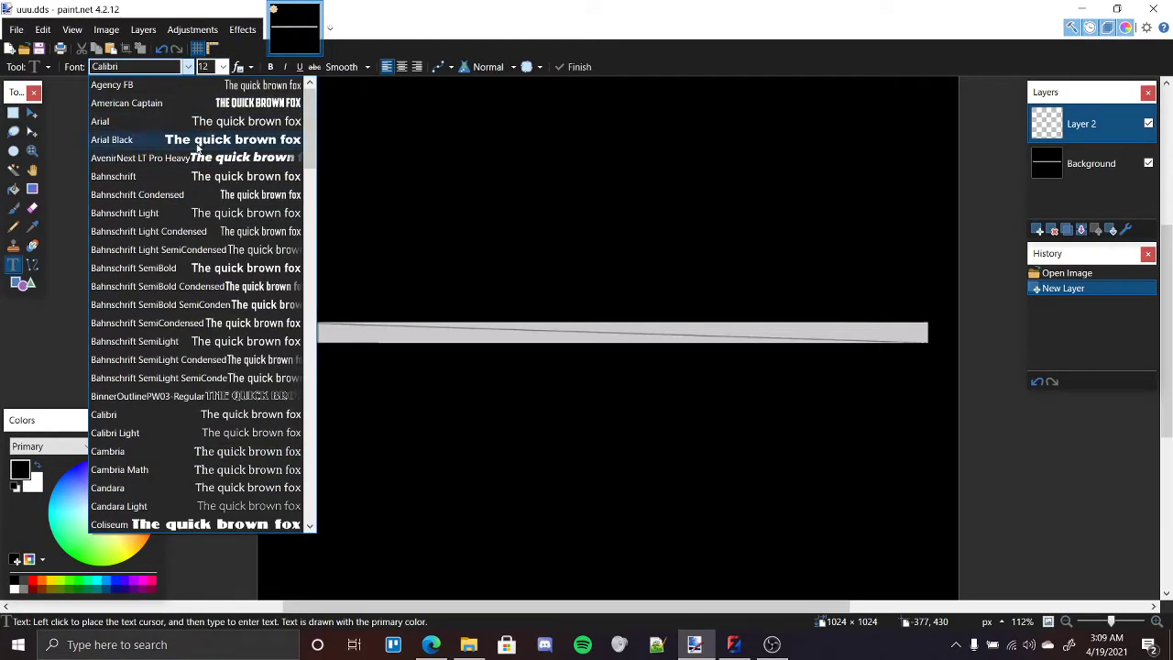
pyautogui.click(200, 146)
pyautogui.click(221, 66)
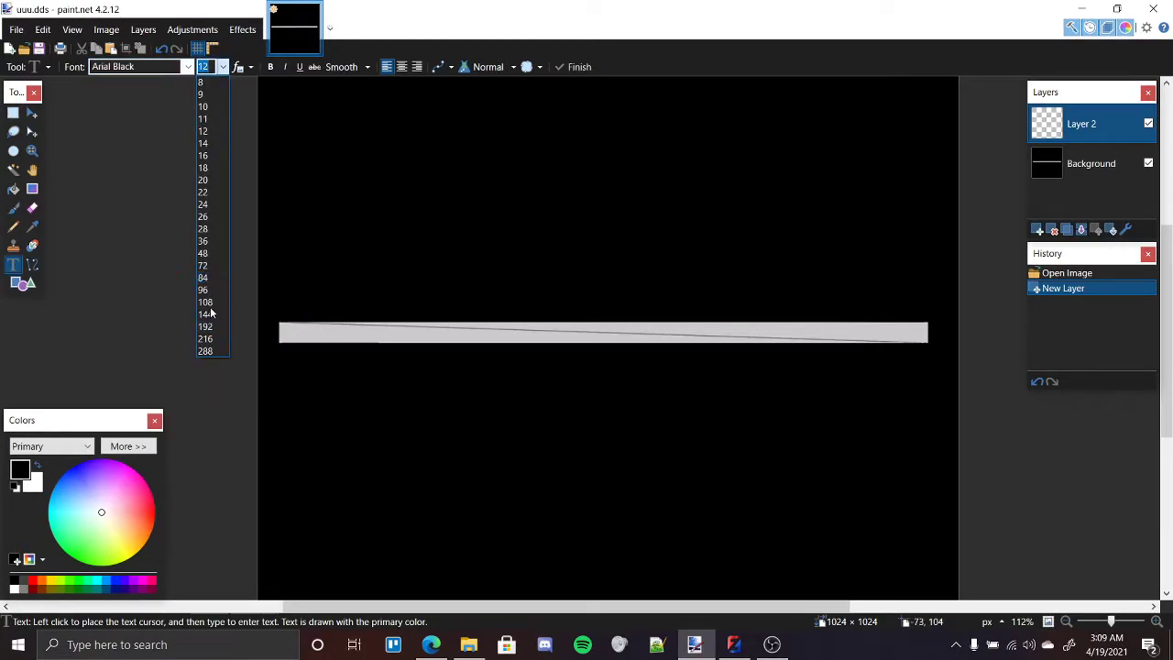
pyautogui.click(203, 253)
# Step: Write COUNTY SHERIFF on the new layer, starting near the beginning of the grey UV strip
pyautogui.click(292, 330)
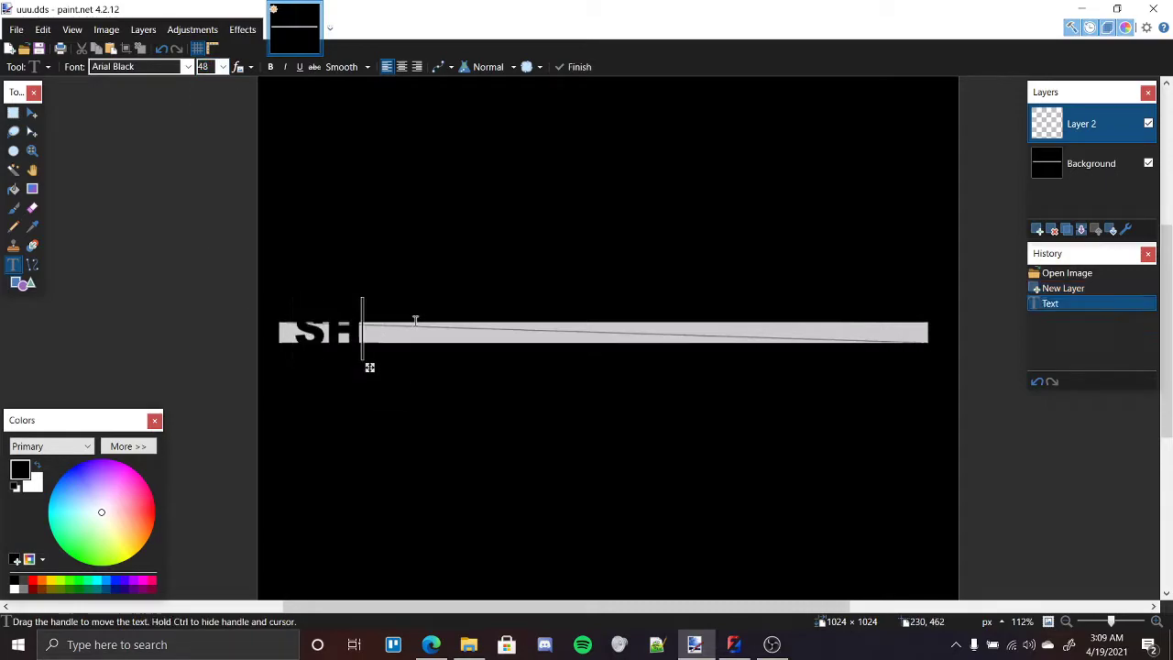
pyautogui.write('ER')
pyautogui.press('BackSpace')
pyautogui.press('BackSpace')
pyautogui.press('BackSpace')
pyautogui.press('BackSpace')
pyautogui.write('CO')
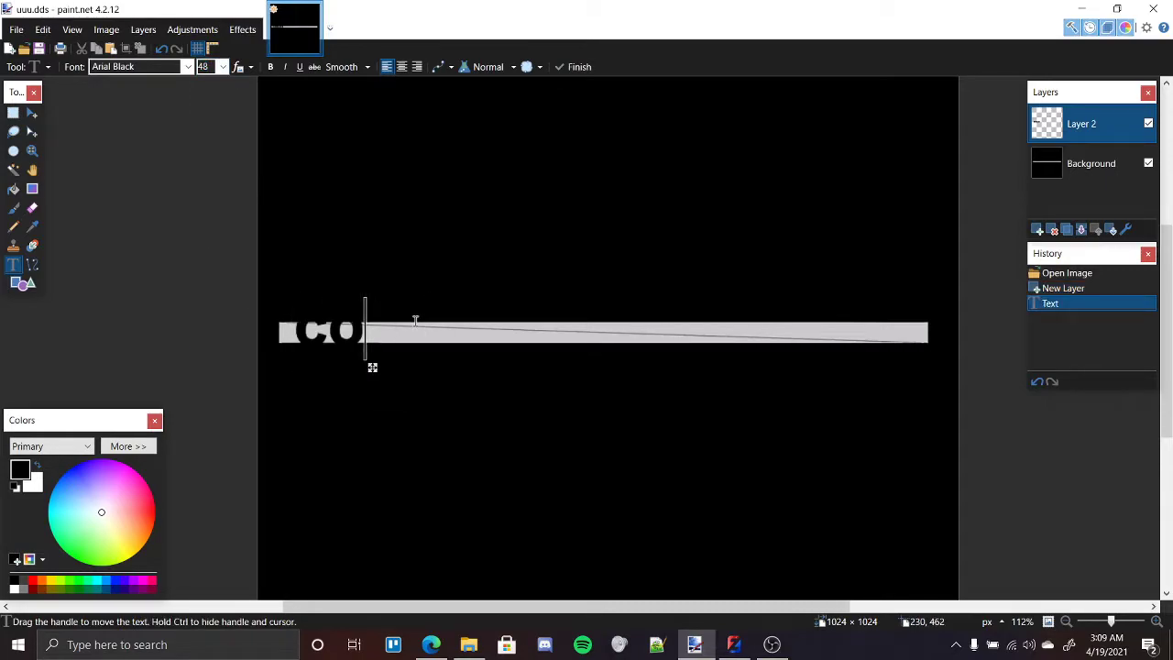
pyautogui.write('UNTY SHER')
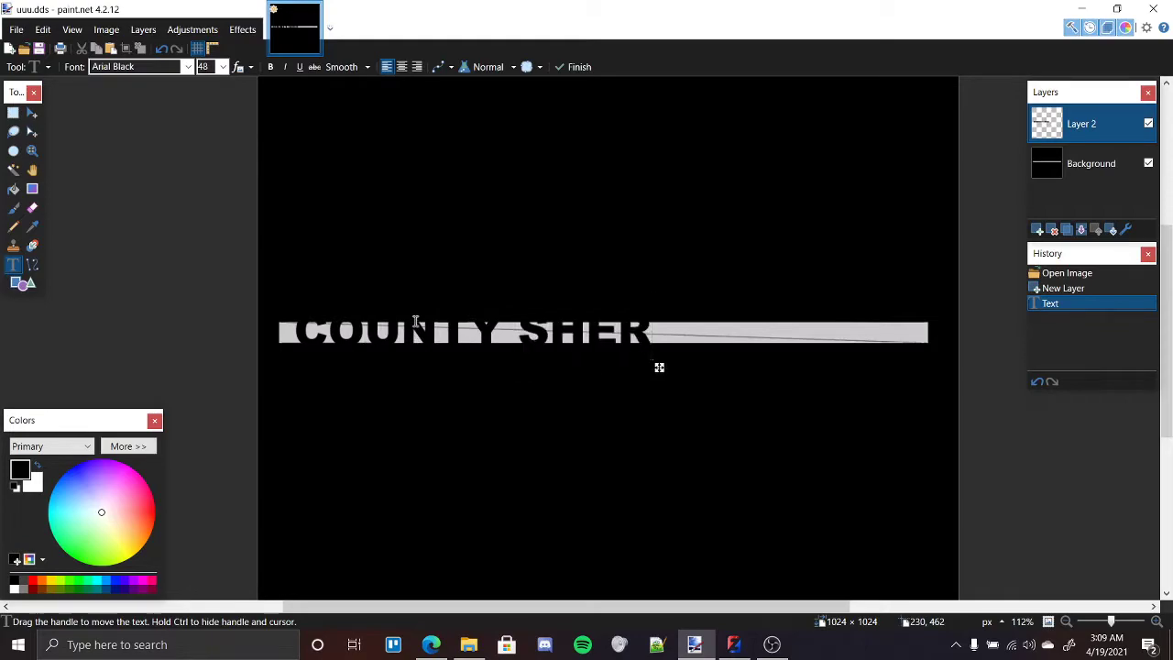
pyautogui.write('IFF')
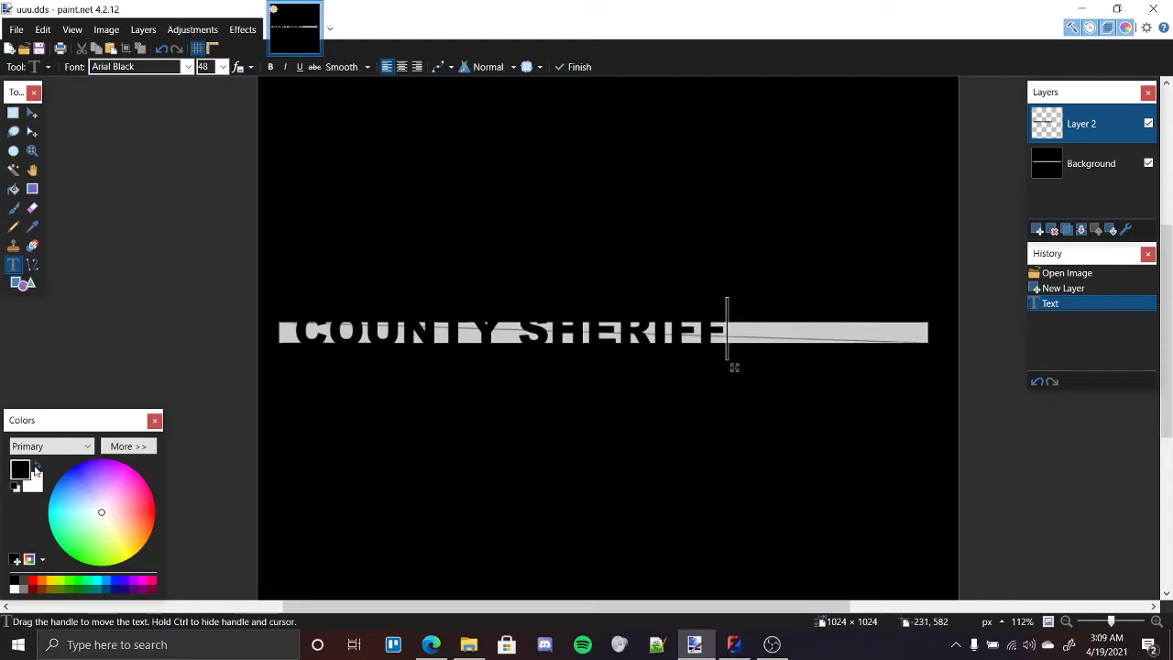
# Step: Change the COUNTY SHERIFF text color to white and nudge the text up over the grey UV strip
pyautogui.click(36, 468)
pyautogui.moveTo(735, 365); pyautogui.dragTo(742, 360)
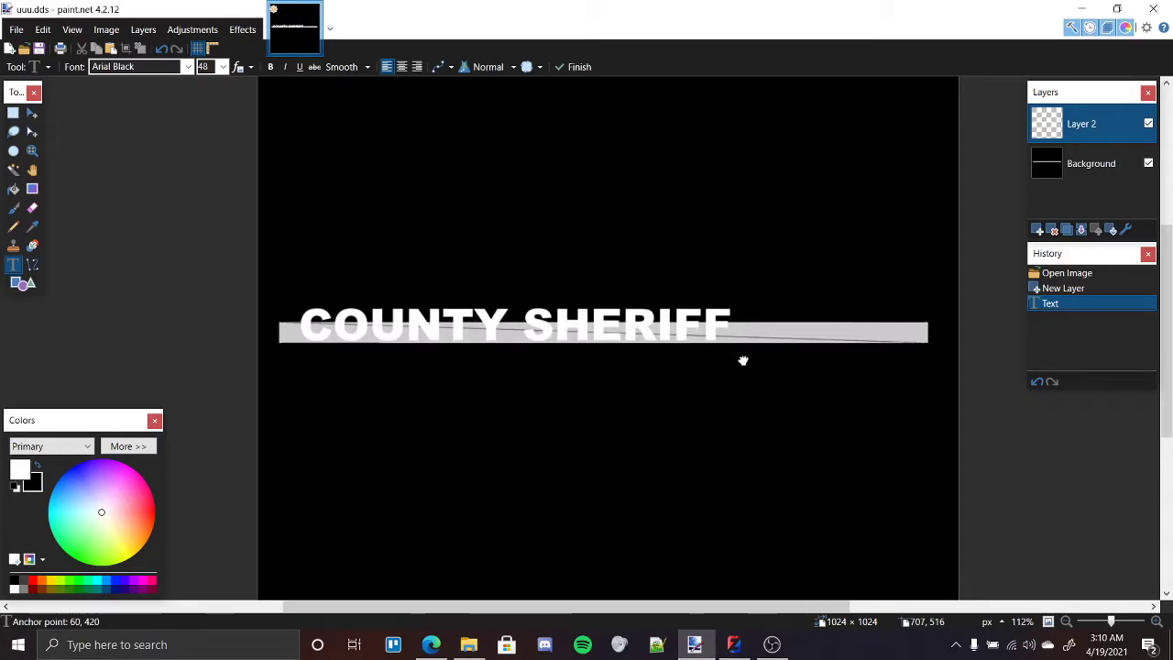
pyautogui.keyDown('ctrl'); pyautogui.scroll(2, 623, 309); pyautogui.keyUp('ctrl')
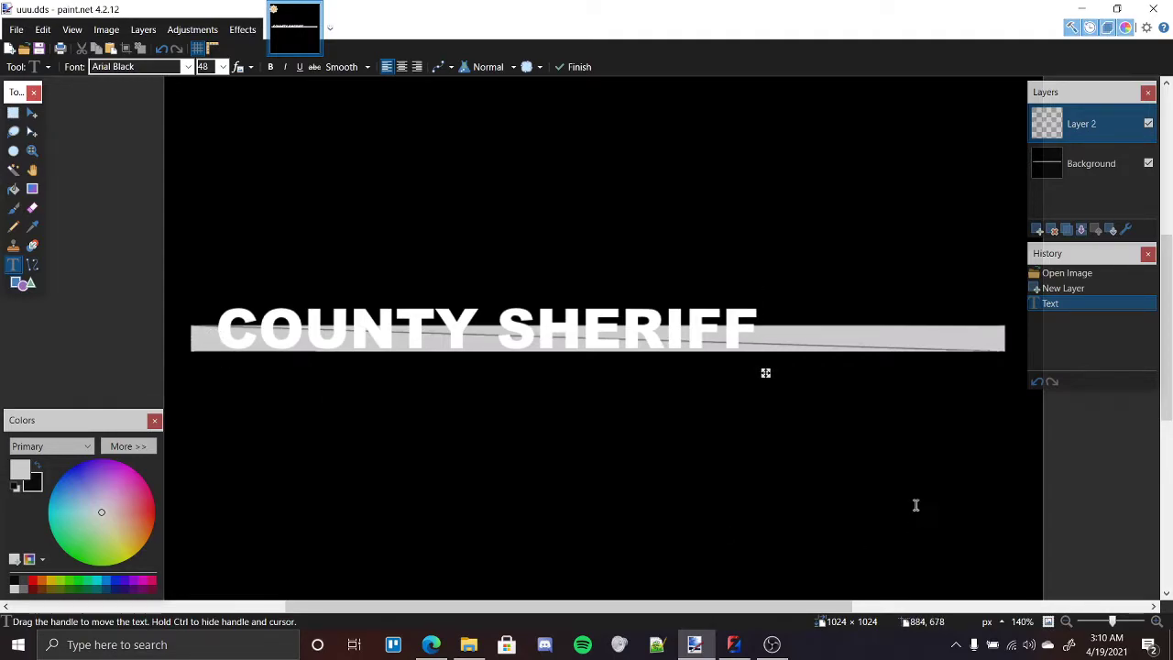
# Step: Switch to ZModeler, close the Render UV window and examine both ends of the middle crossbar's front face in an enlarged 3D view
pyautogui.click(733, 644)
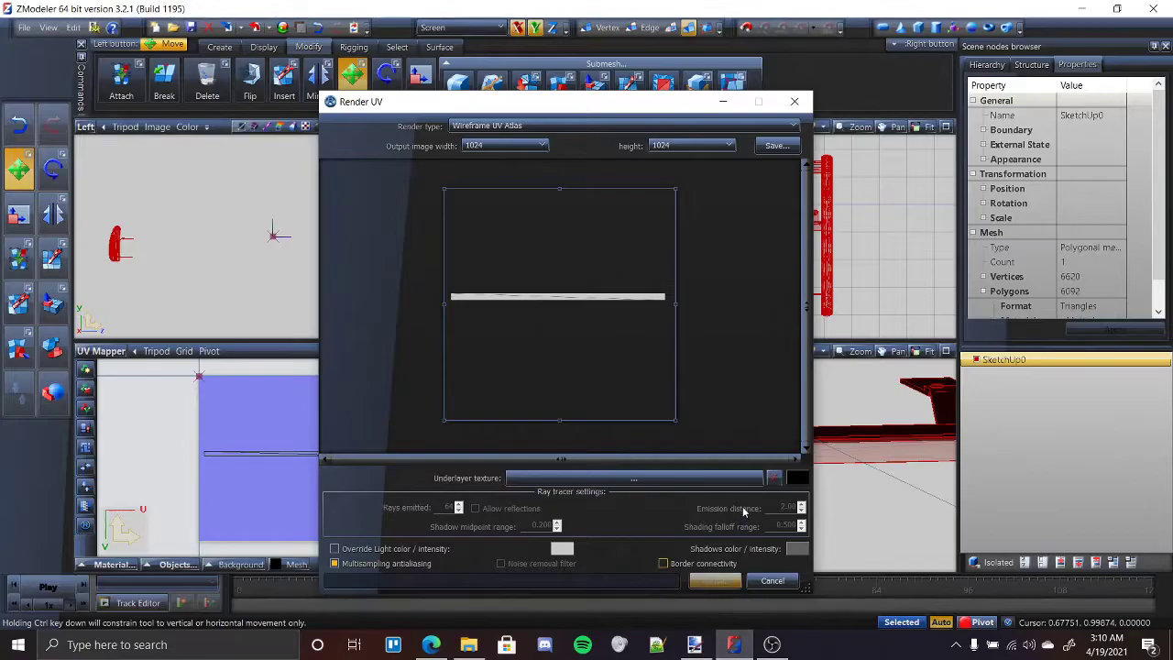
pyautogui.click(793, 101)
pyautogui.click(945, 351)
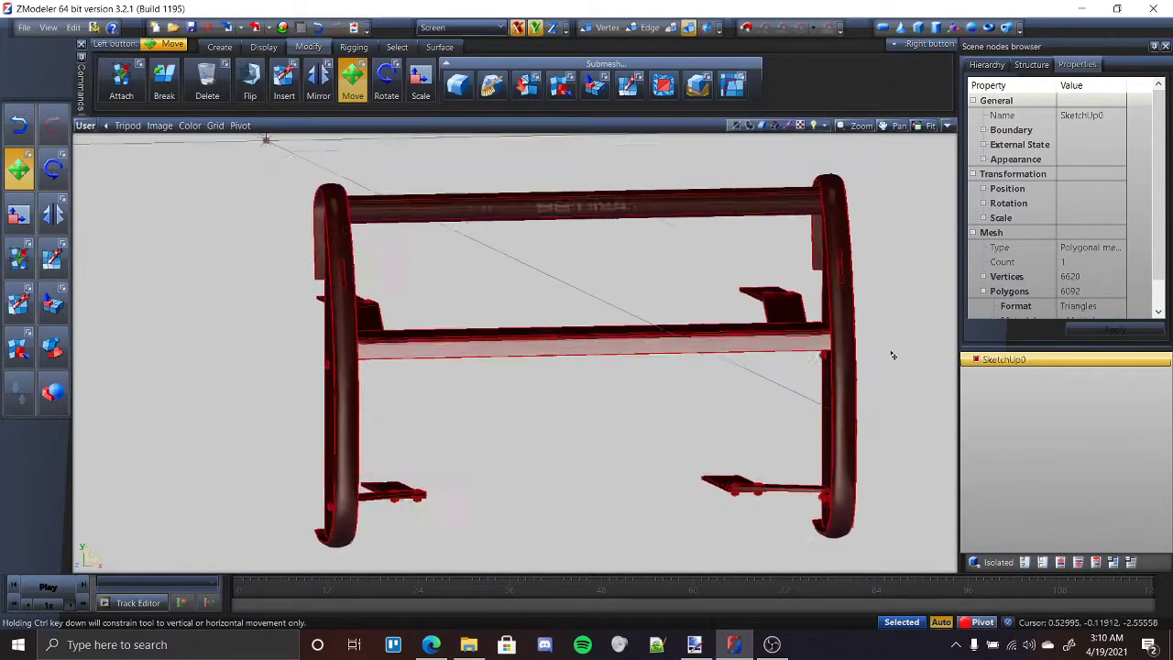
pyautogui.scroll(3, 803, 360)
pyautogui.scroll(2, 803, 359)
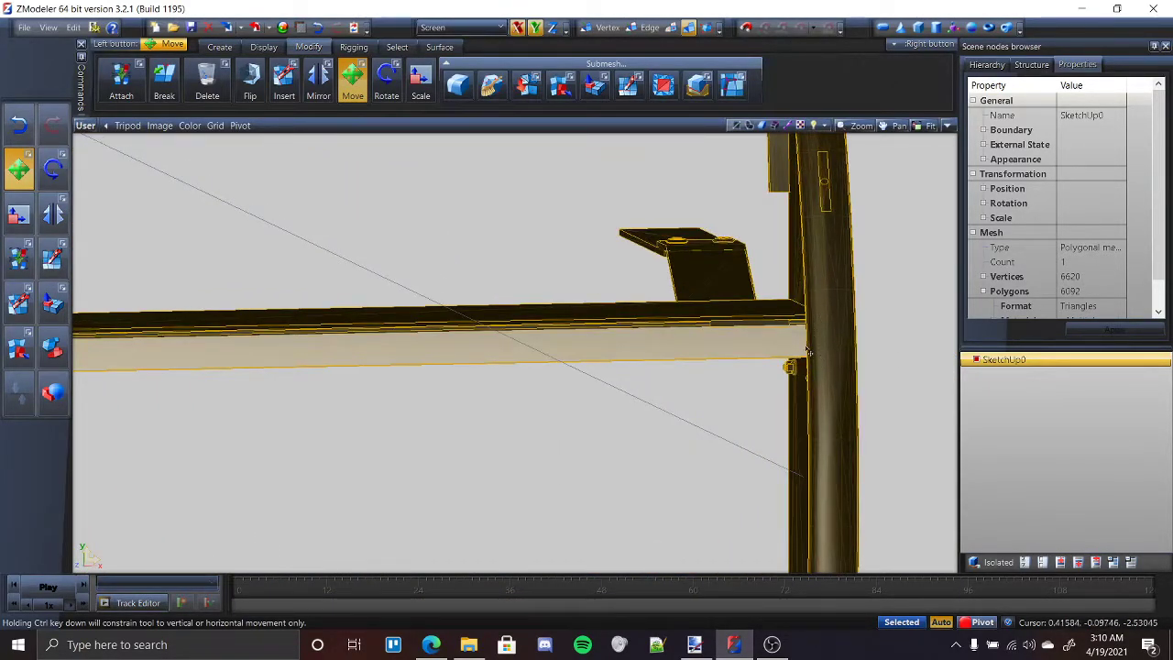
pyautogui.moveTo(806, 352)
pyautogui.keyDown('alt'); pyautogui.mouseDown(button='middle')
pyautogui.moveTo(790, 367)
pyautogui.moveTo(821, 369)
pyautogui.mouseUp(button='middle'); pyautogui.keyUp('alt')
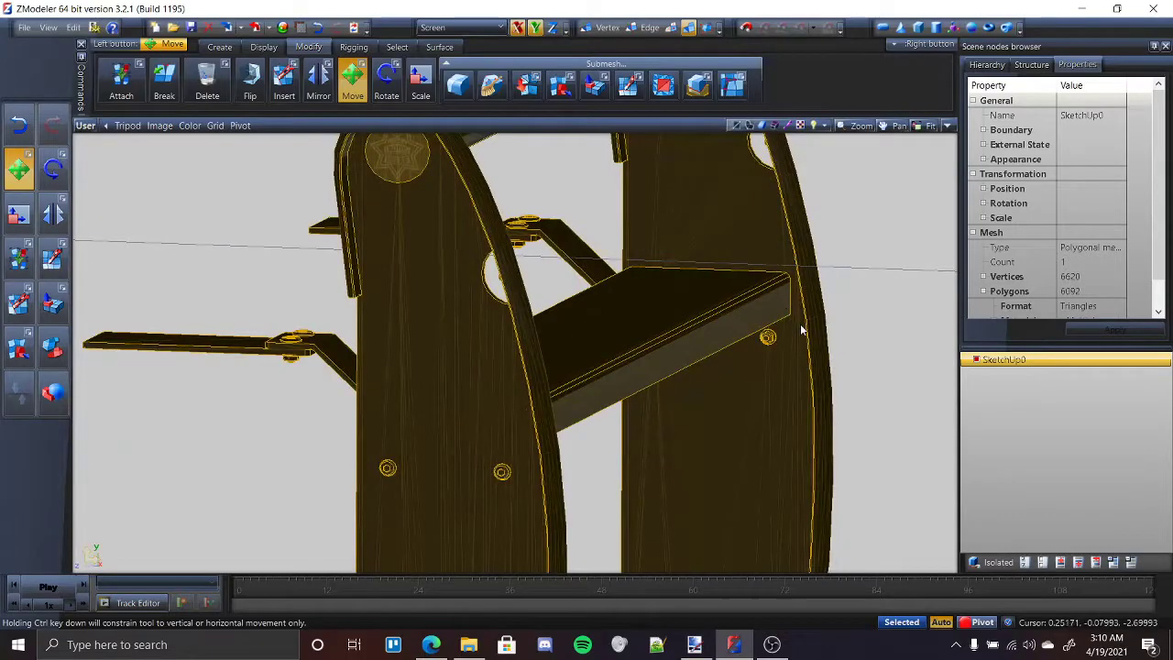
pyautogui.moveTo(801, 330); pyautogui.dragTo(309, 391, button='middle')
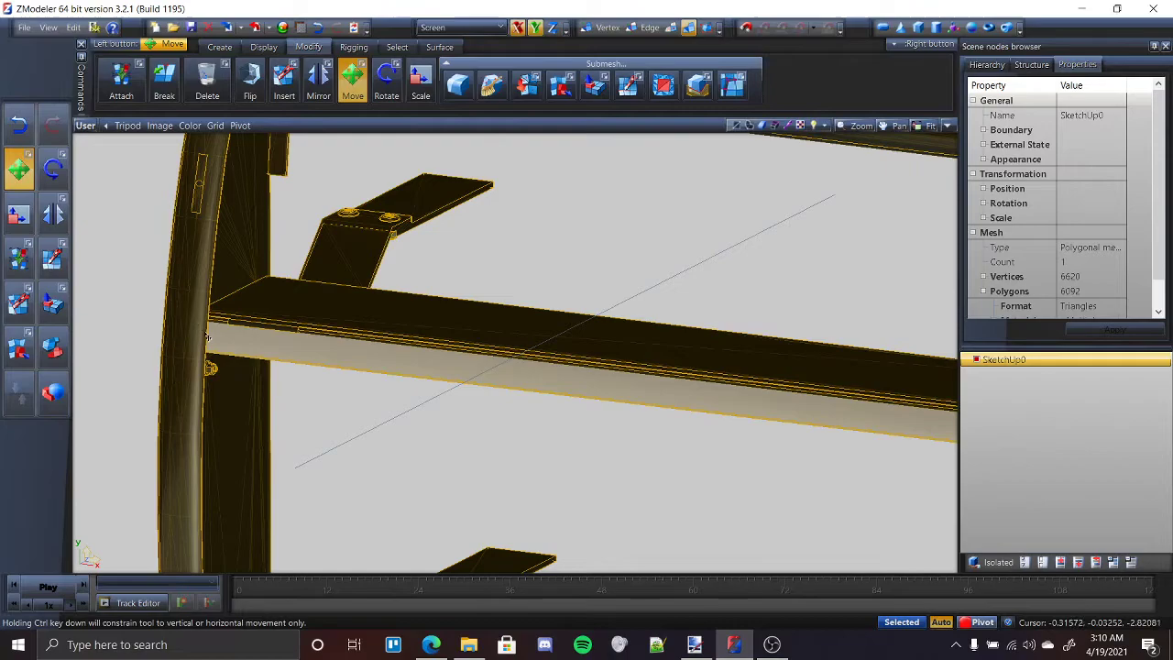
# Step: Switch back to paint.net and draw a rectangular selection of about 636 × 60 pixels around the COUNTY SHERIFF text
pyautogui.hotkey('alt', 'Tab')
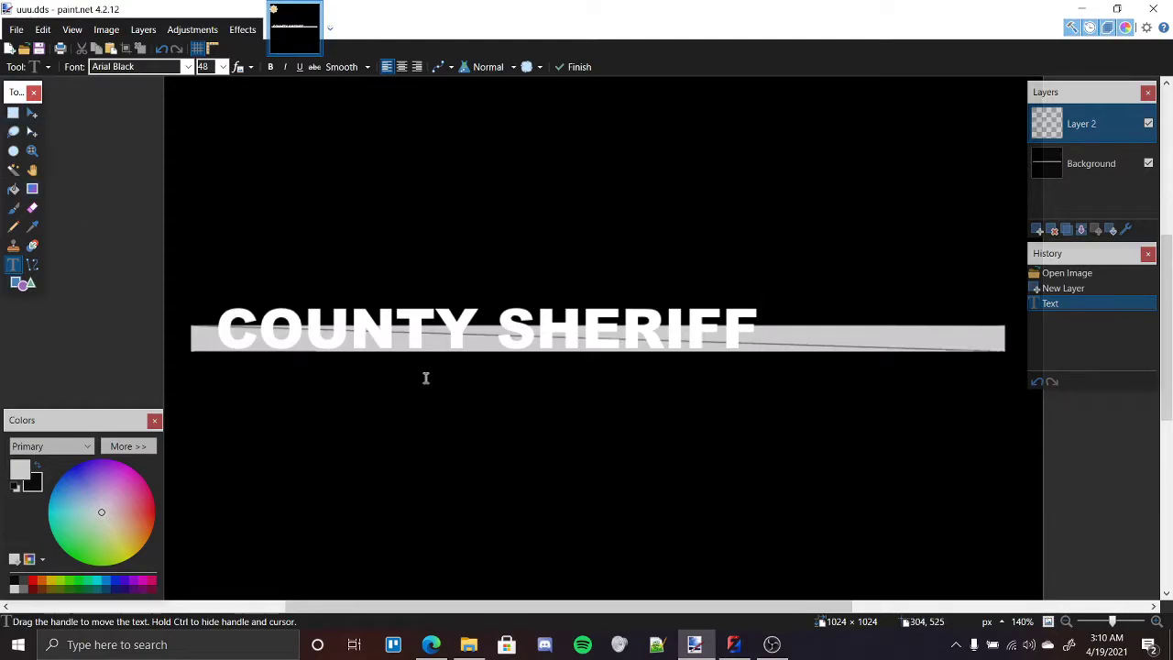
pyautogui.keyDown('ctrl'); pyautogui.scroll(1, 425, 377); pyautogui.keyUp('ctrl')
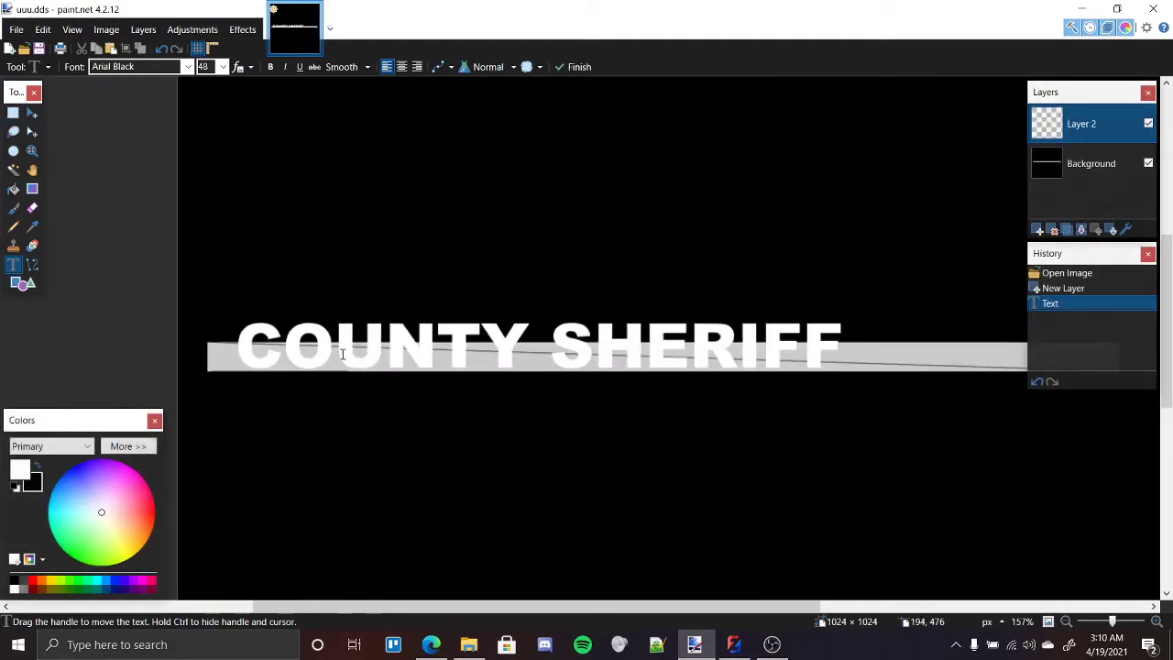
pyautogui.click(13, 112)
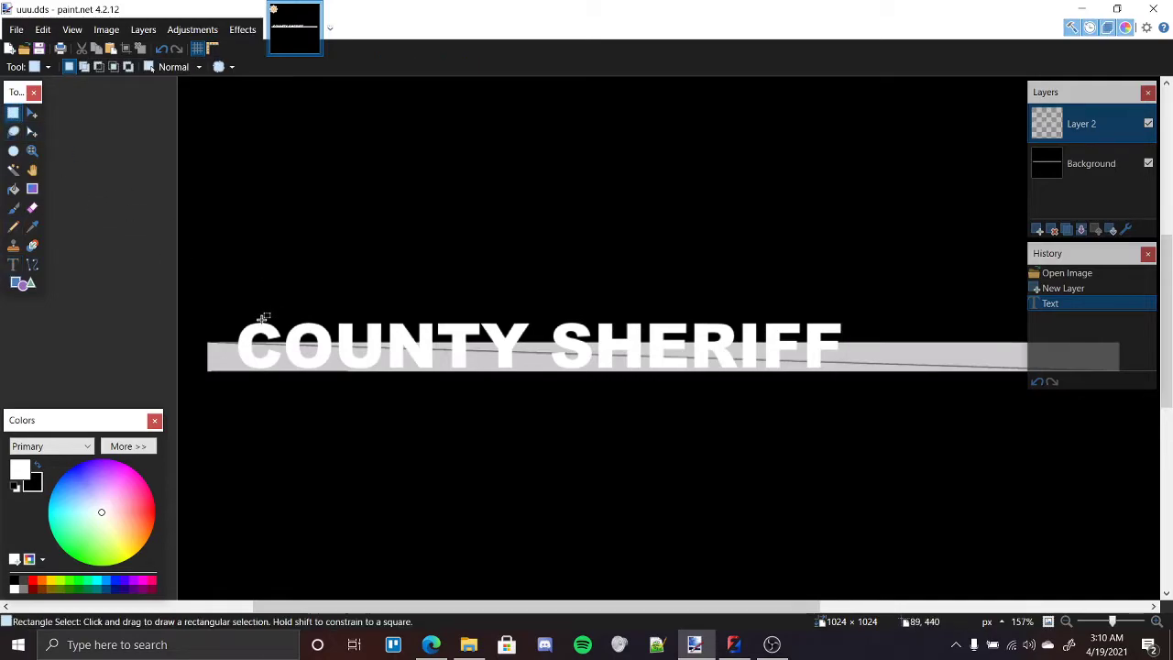
pyautogui.moveTo(234, 310); pyautogui.dragTo(851, 372)
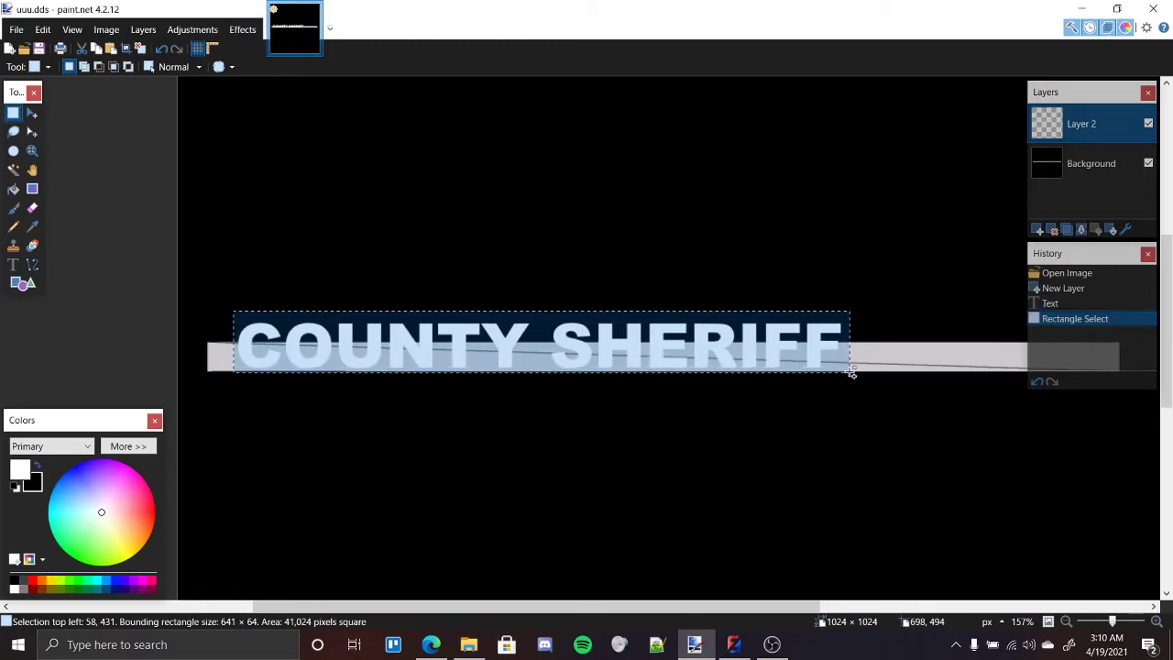
pyautogui.hotkey('ctrl', 'z')
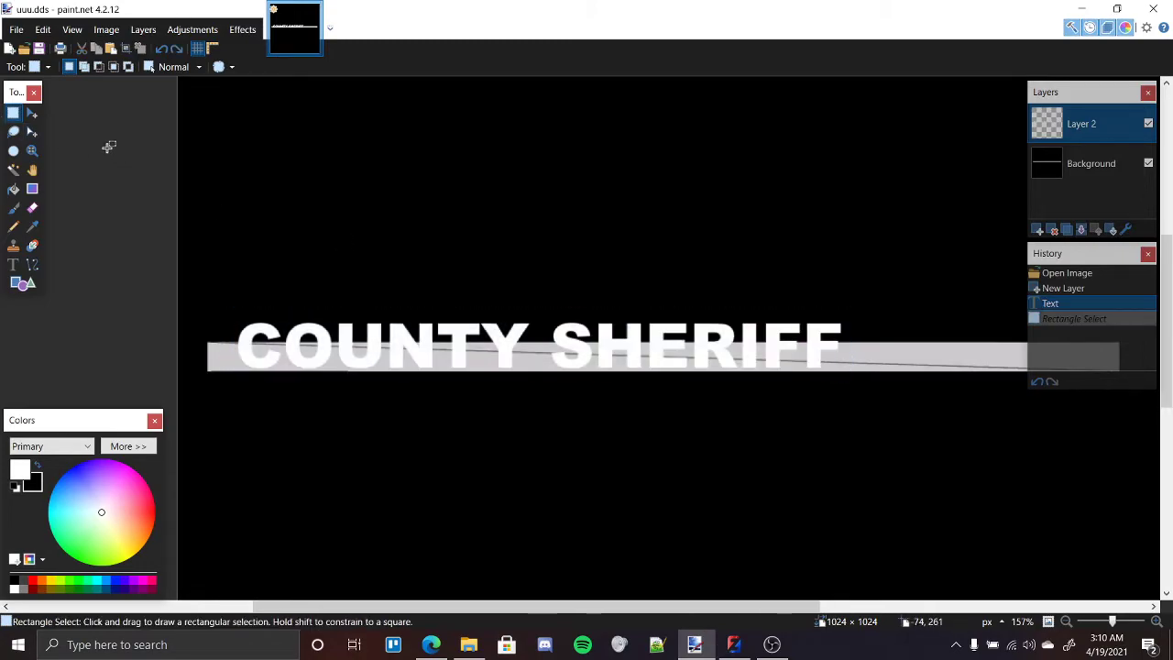
pyautogui.moveTo(234, 315); pyautogui.dragTo(846, 371)
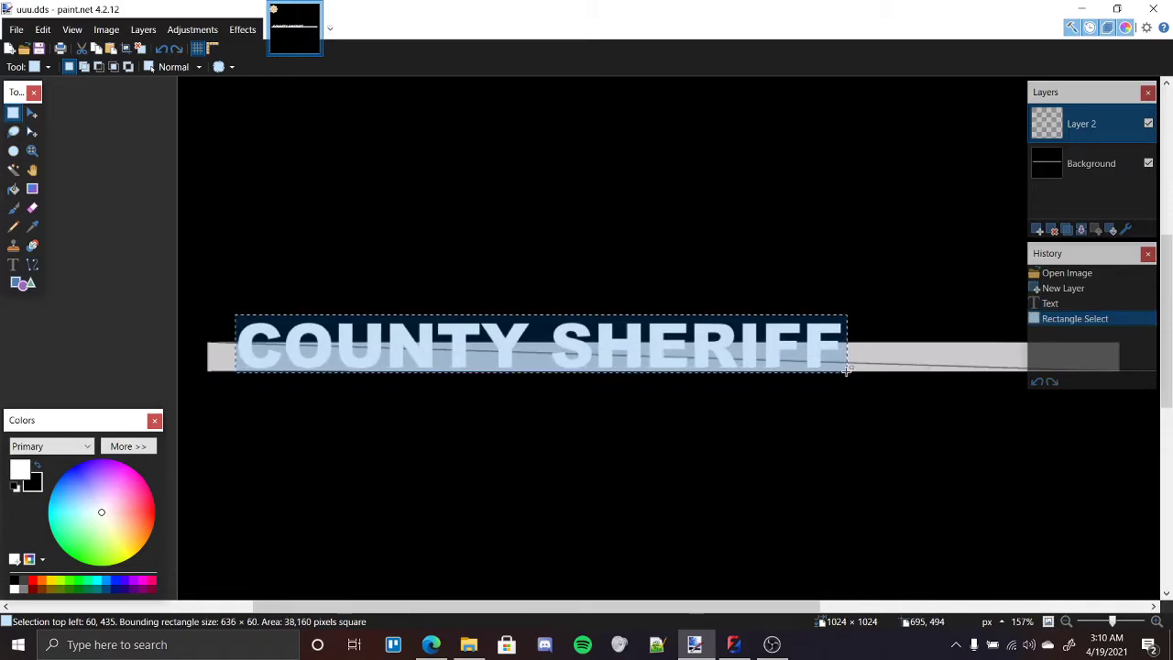
# Step: Squash the selected COUNTY SHERIFF text to about 36 pixels high and nudge it into place on the grey strip
pyautogui.click(32, 115)
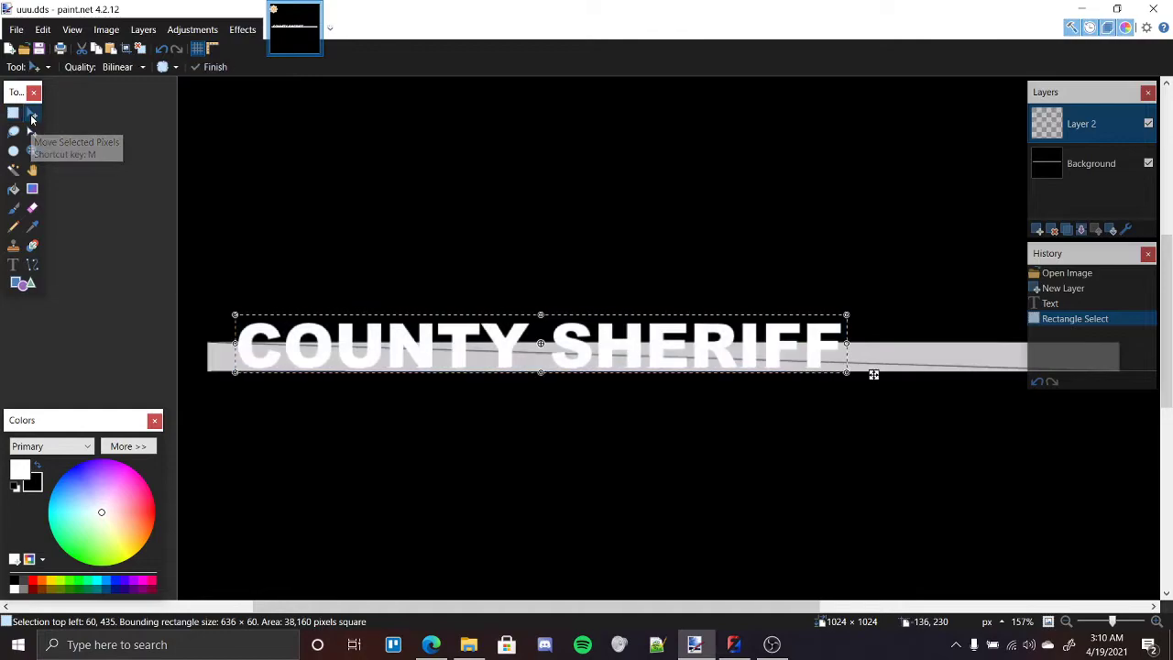
pyautogui.moveTo(538, 319)
pyautogui.mouseDown()
pyautogui.moveTo(542, 230)
pyautogui.moveTo(592, 286)
pyautogui.moveTo(539, 302)
pyautogui.moveTo(532, 322)
pyautogui.mouseUp()
pyautogui.hotkey('ctrl', 'z')
pyautogui.keyDown('ctrl'); pyautogui.scroll(2, 547, 373); pyautogui.keyUp('ctrl')
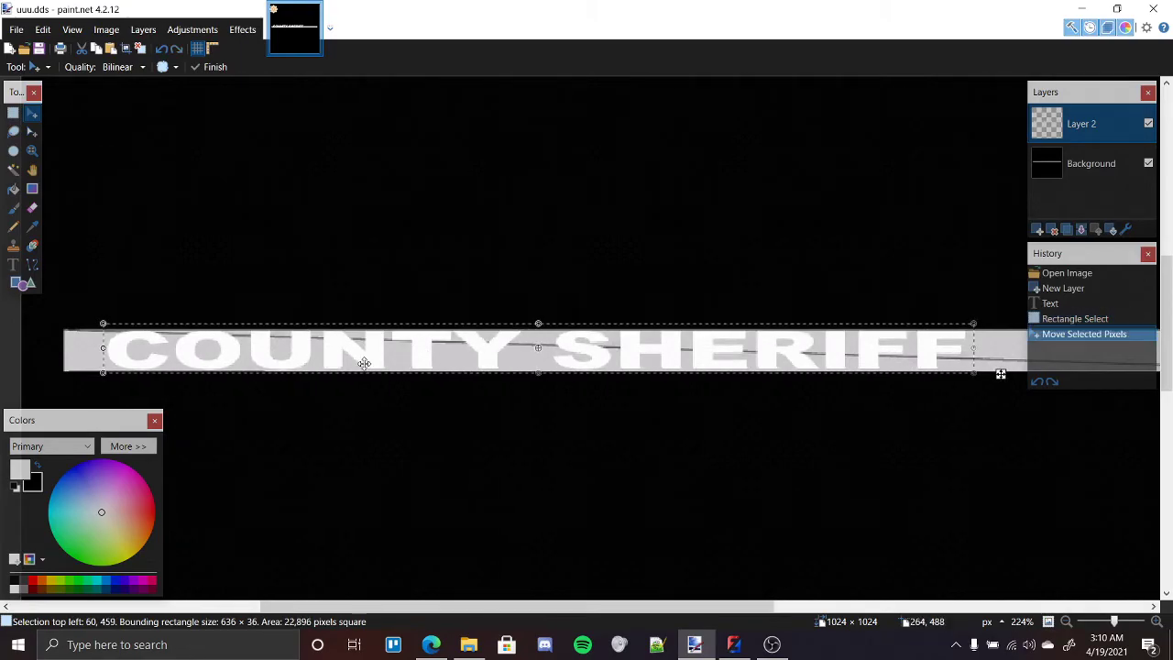
pyautogui.keyDown('ctrl'); pyautogui.scroll(5, 341, 341); pyautogui.keyUp('ctrl')
pyautogui.moveTo(298, 383); pyautogui.dragTo(291, 382)
pyautogui.keyDown('ctrl'); pyautogui.scroll(-6, 291, 382); pyautogui.keyUp('ctrl')
pyautogui.keyDown('ctrl'); pyautogui.scroll(-4, 292, 382); pyautogui.keyUp('ctrl')
pyautogui.keyDown('ctrl'); pyautogui.scroll(4, 570, 380); pyautogui.keyUp('ctrl')
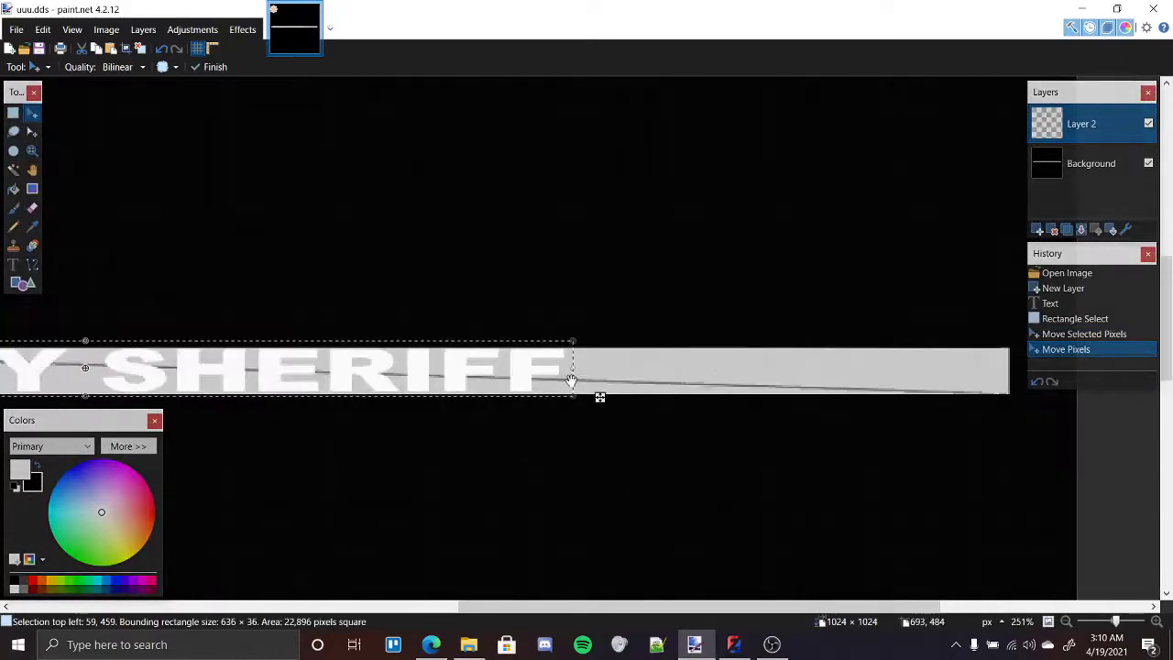
# Step: Stretch the selected text along the grey strip to about 887 pixels wide
pyautogui.moveTo(572, 373); pyautogui.dragTo(770, 397)
pyautogui.keyDown('ctrl'); pyautogui.scroll(-3, 675, 369); pyautogui.keyUp('ctrl')
pyautogui.keyDown('ctrl'); pyautogui.scroll(3, 707, 389); pyautogui.keyUp('ctrl')
pyautogui.keyDown('ctrl'); pyautogui.scroll(-3, 771, 397); pyautogui.keyUp('ctrl')
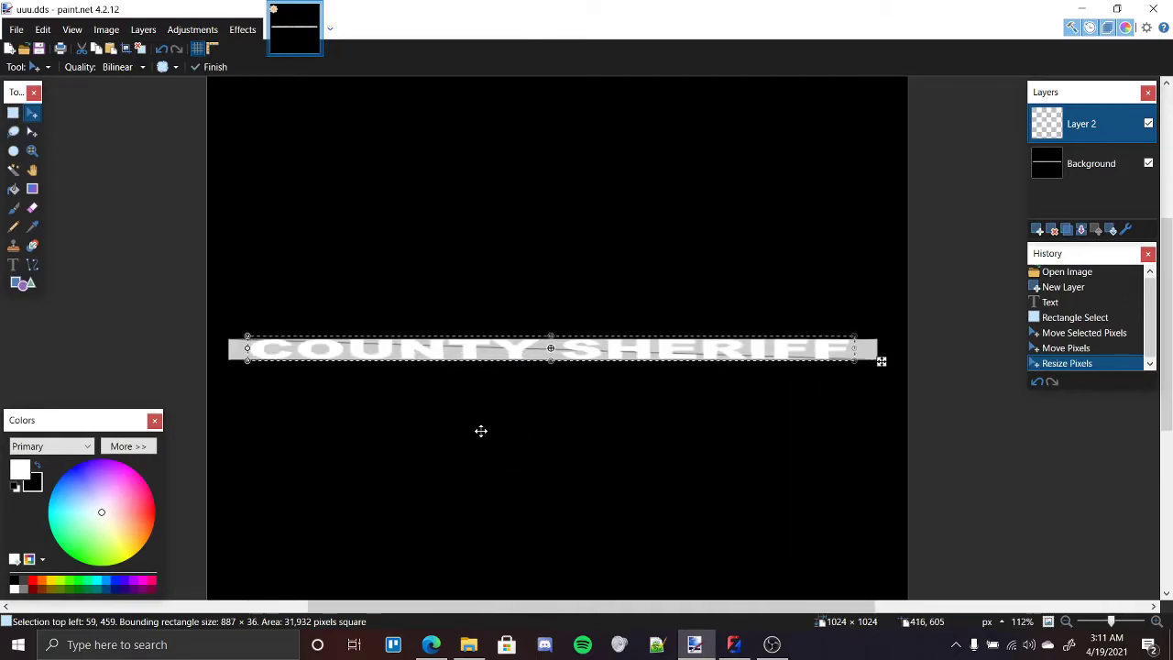
pyautogui.keyDown('ctrl'); pyautogui.scroll(3, 335, 338); pyautogui.keyUp('ctrl')
# Step: Add an empty layer, cut the selected area on it, then duplicate it and merge both copies down into Layer 2
pyautogui.click(1038, 232)
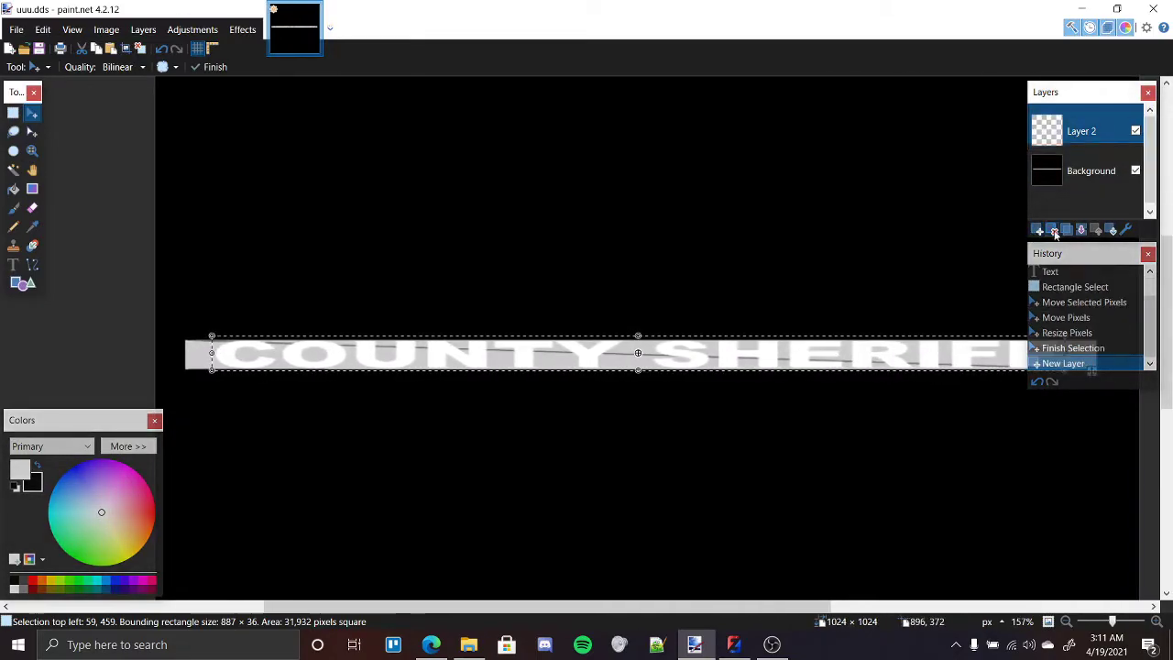
pyautogui.hotkey('ctrl', 'x')
pyautogui.click(1067, 230)
pyautogui.click(1081, 231)
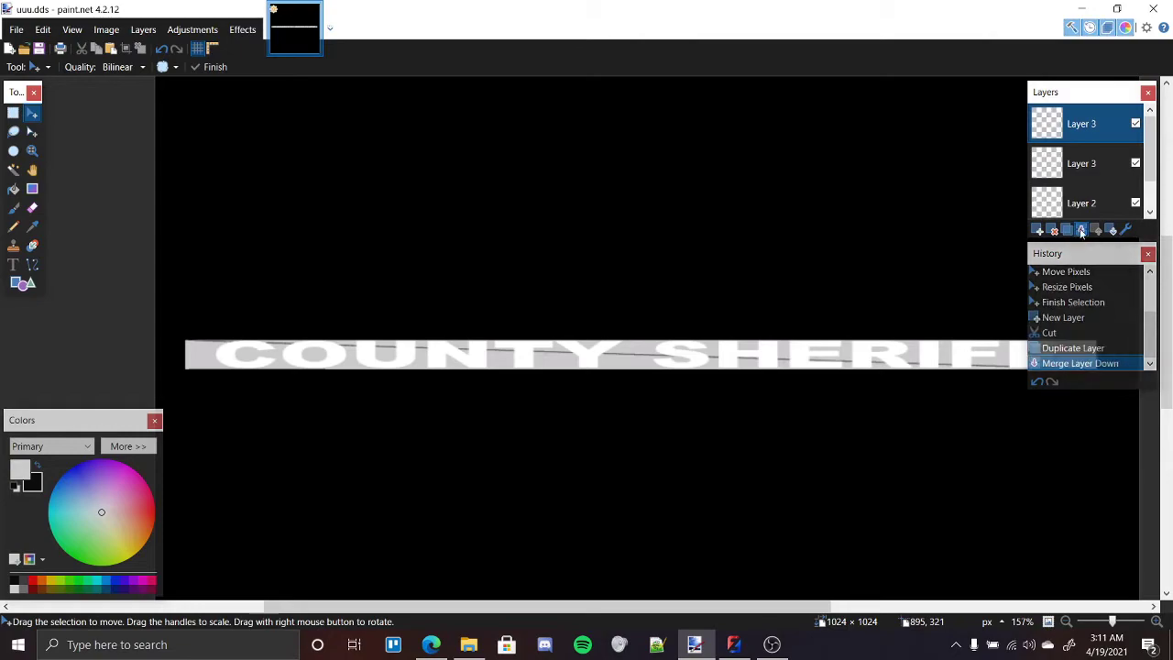
pyautogui.click(1081, 231)
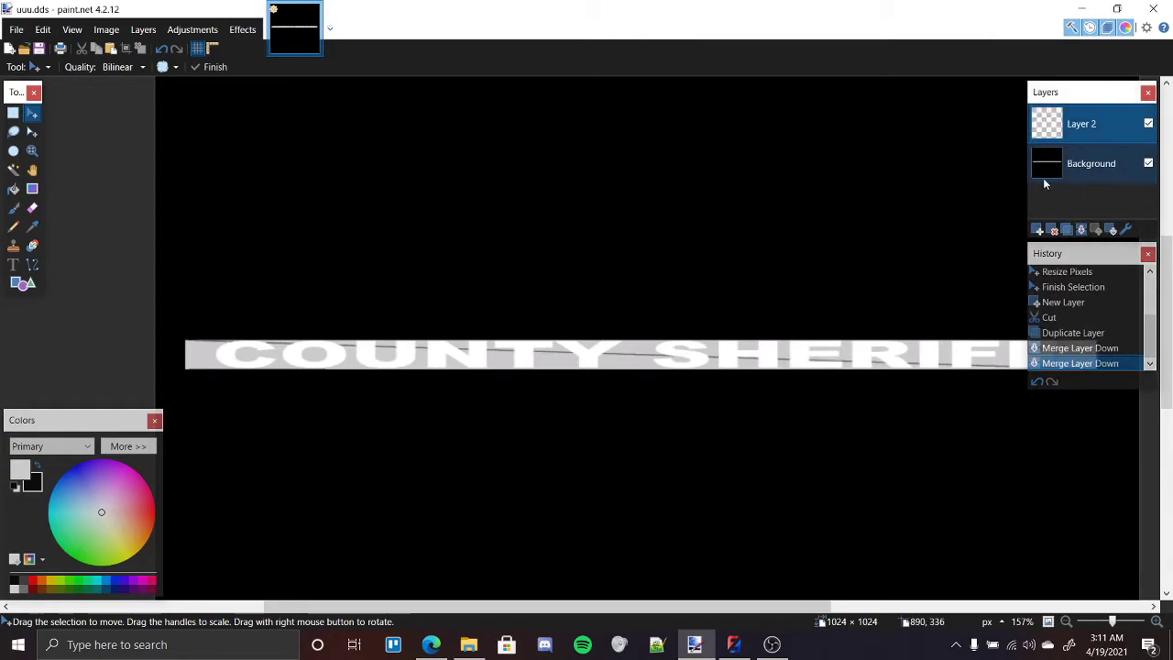
# Step: Cover the grey strip on the Background layer with solid black using a Paintbrush 2000 pixels wide
pyautogui.click(1081, 163)
pyautogui.click(13, 207)
pyautogui.click(167, 67)
pyautogui.scroll(-13, 158, 187)
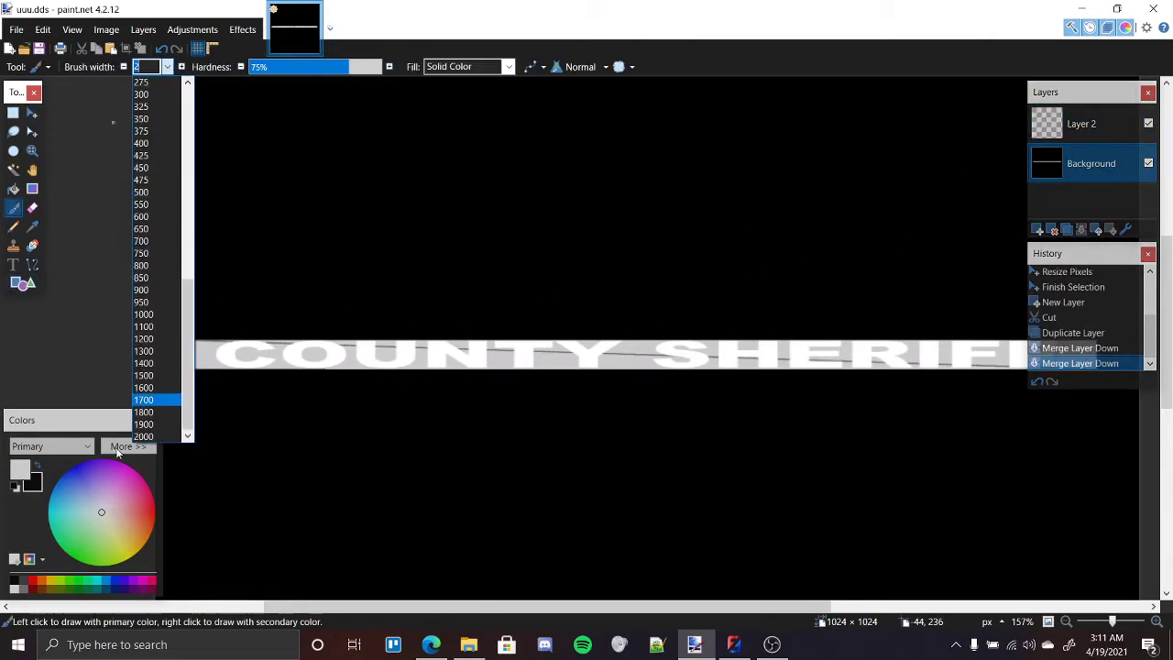
pyautogui.click(162, 437)
pyautogui.keyDown('ctrl'); pyautogui.scroll(-4, 399, 416); pyautogui.keyUp('ctrl')
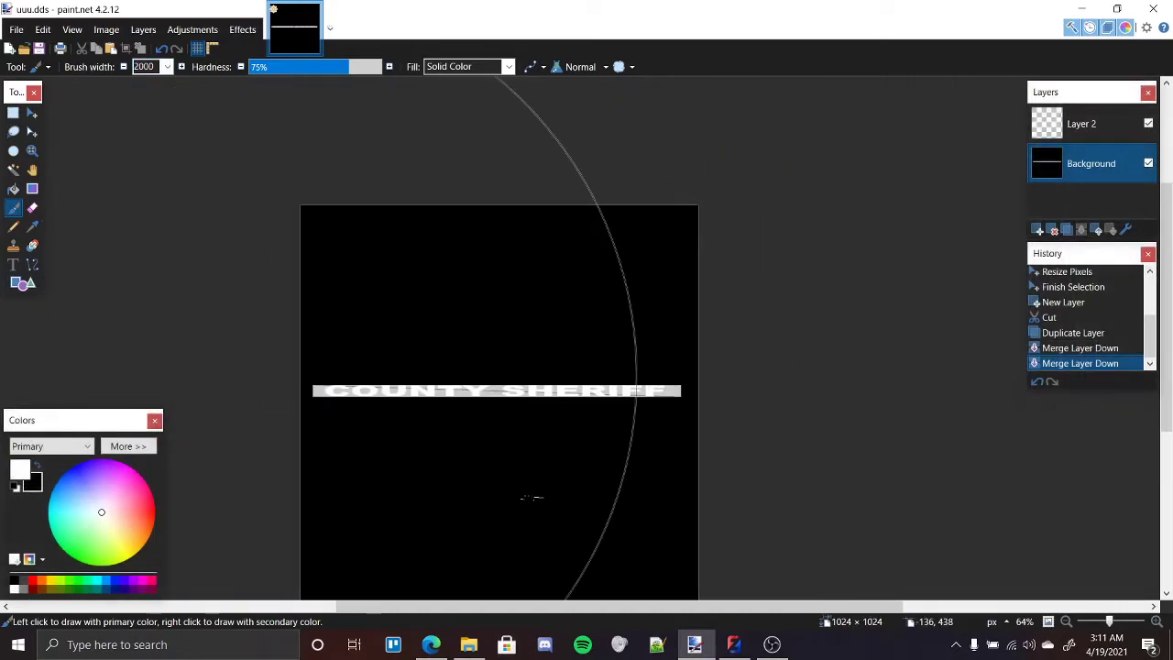
pyautogui.click(618, 465)
pyautogui.hotkey('ctrl', 'z')
pyautogui.rightClick(623, 494)
pyautogui.keyDown('ctrl'); pyautogui.scroll(-1, 578, 419); pyautogui.keyUp('ctrl')
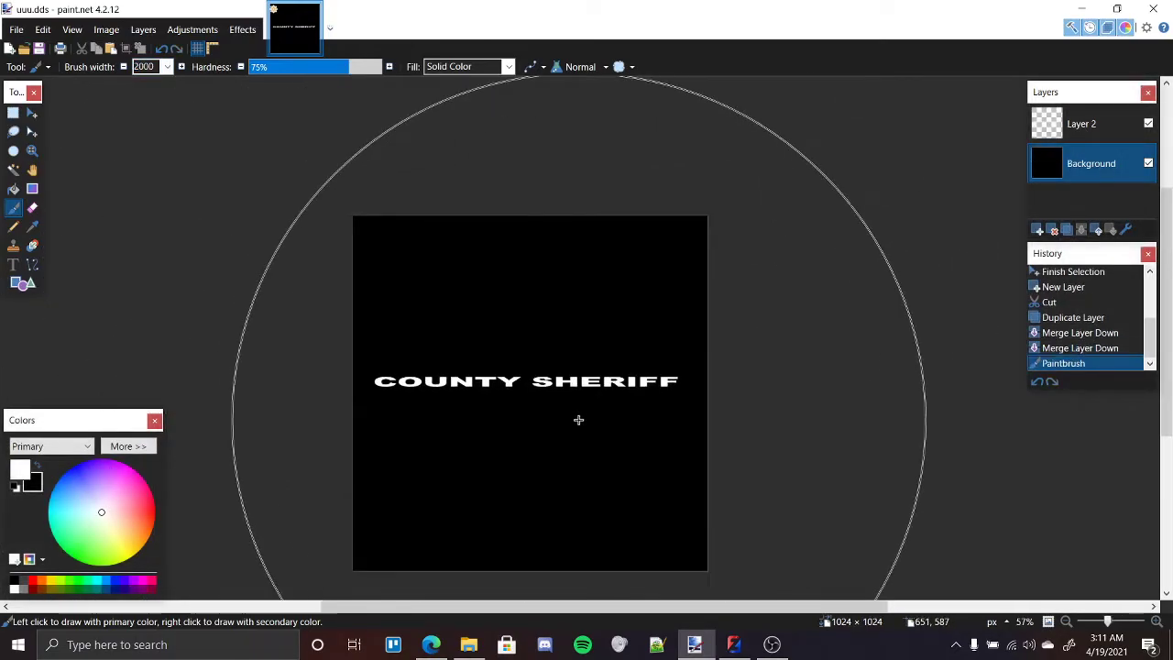
# Step: Flatten the image and save it as the PNG file coutnysheriff in the PB400 folder
pyautogui.hotkey('ctrl', 'shift', 'f')
pyautogui.hotkey('ctrl', 'shift', 's')
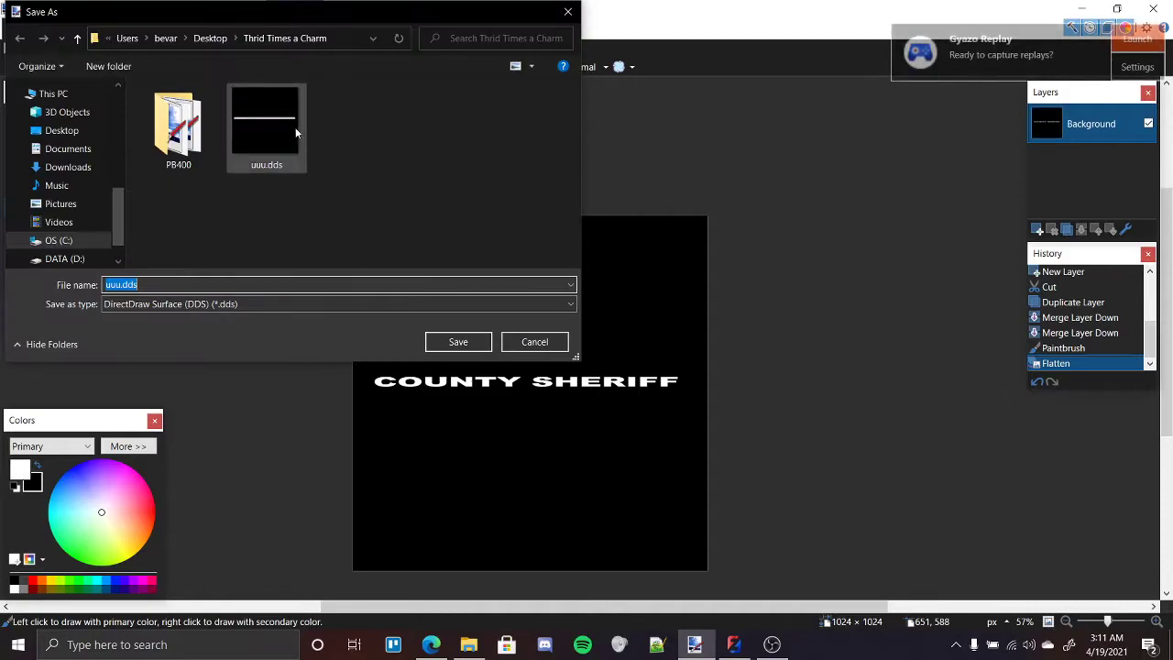
pyautogui.doubleClick(163, 153)
pyautogui.click(170, 303)
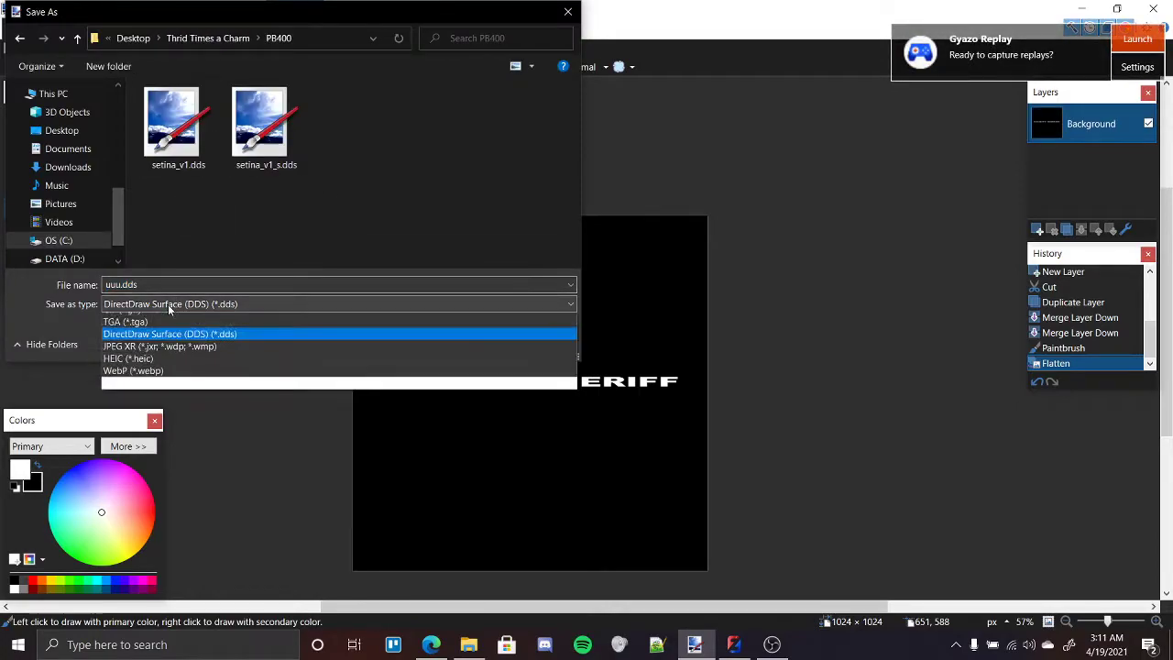
pyautogui.click(165, 330)
pyautogui.click(164, 285)
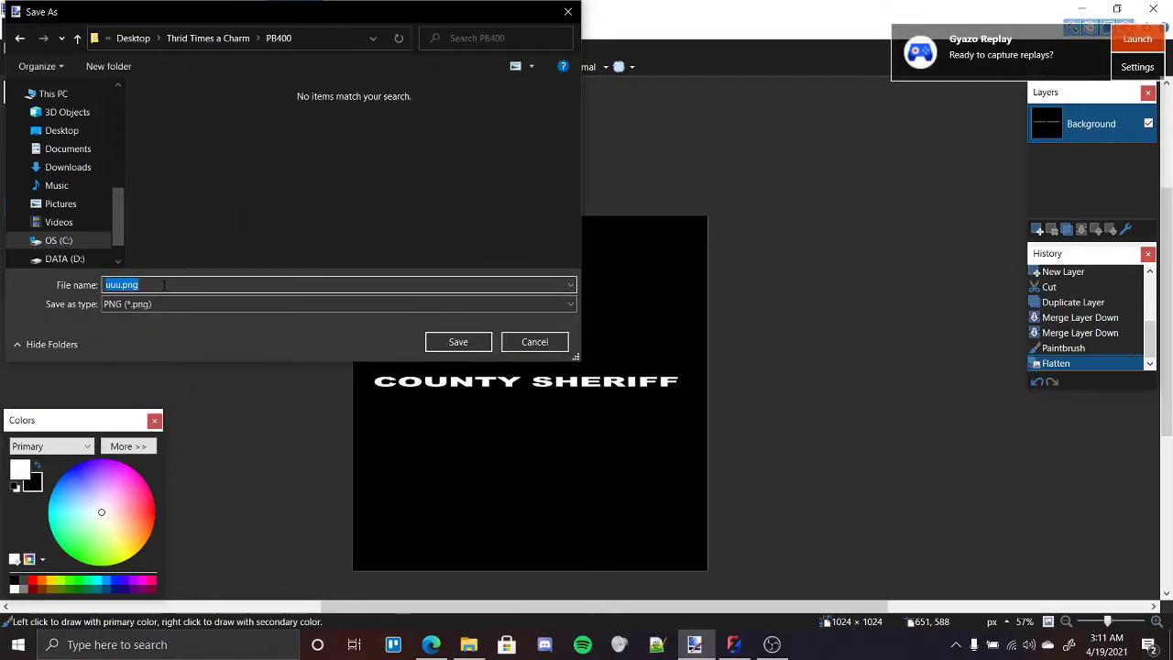
pyautogui.write('co')
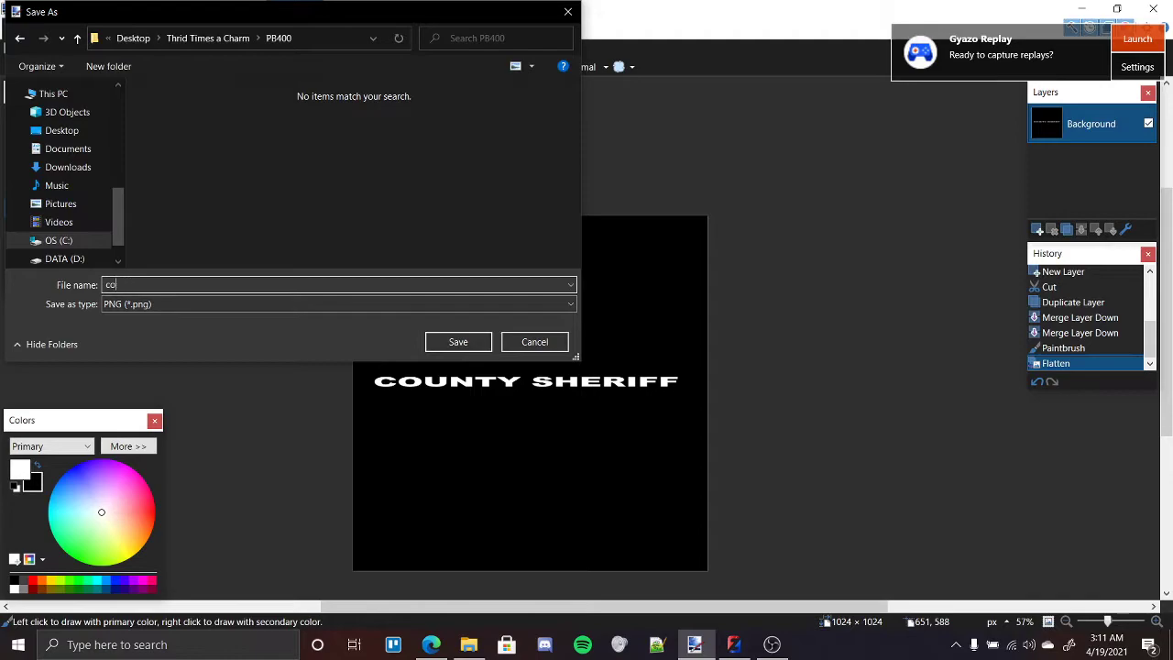
pyautogui.write('utnysheriff')
pyautogui.press('Return')
pyautogui.press('Return')
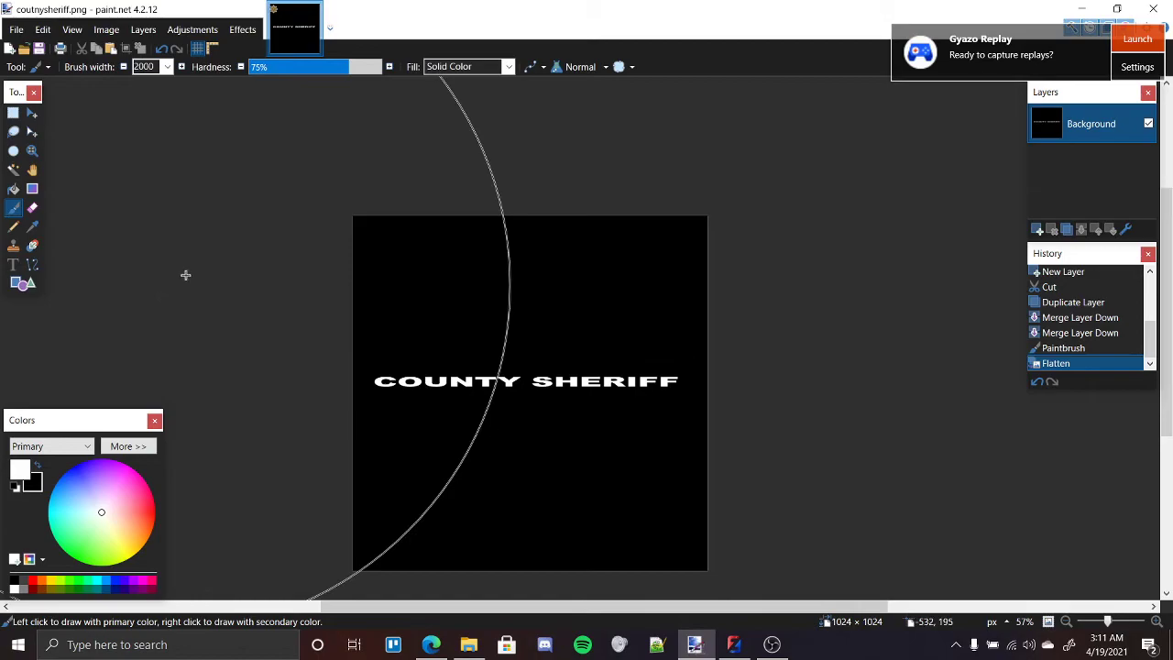
# Step: Switch to ZModeler and add coutnysheriff.png from the PB400 folder in Thrid Times a Charm to the Textures Browser
pyautogui.click(734, 644)
pyautogui.scroll(-5, 504, 342)
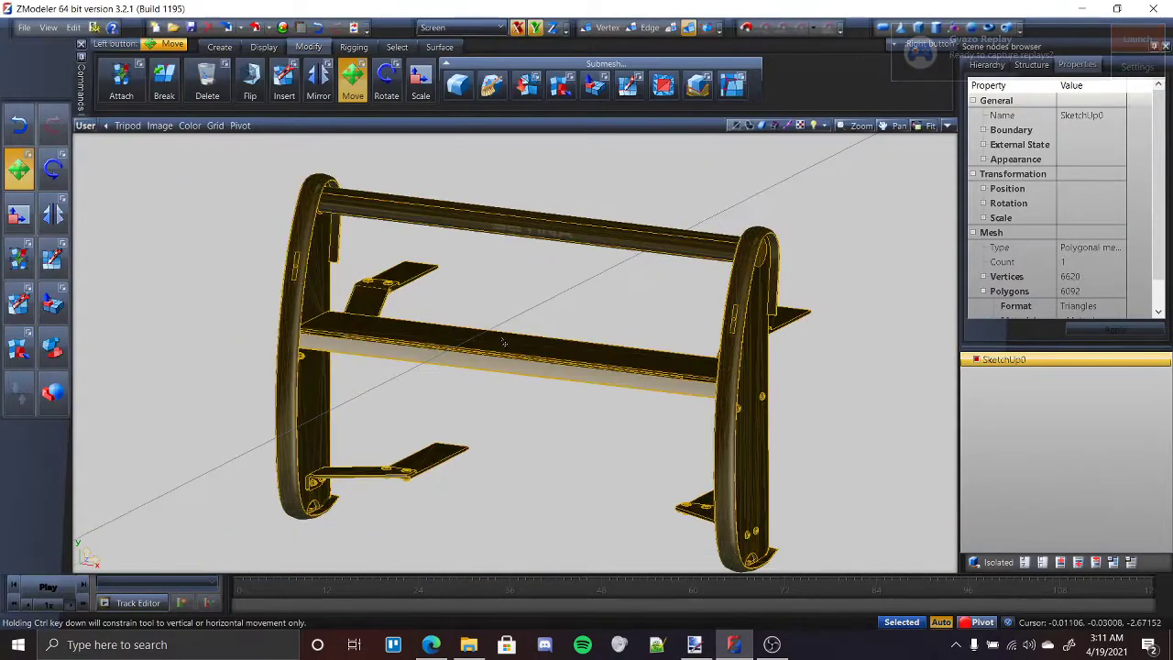
pyautogui.scroll(2, 504, 341)
pyautogui.click(300, 28)
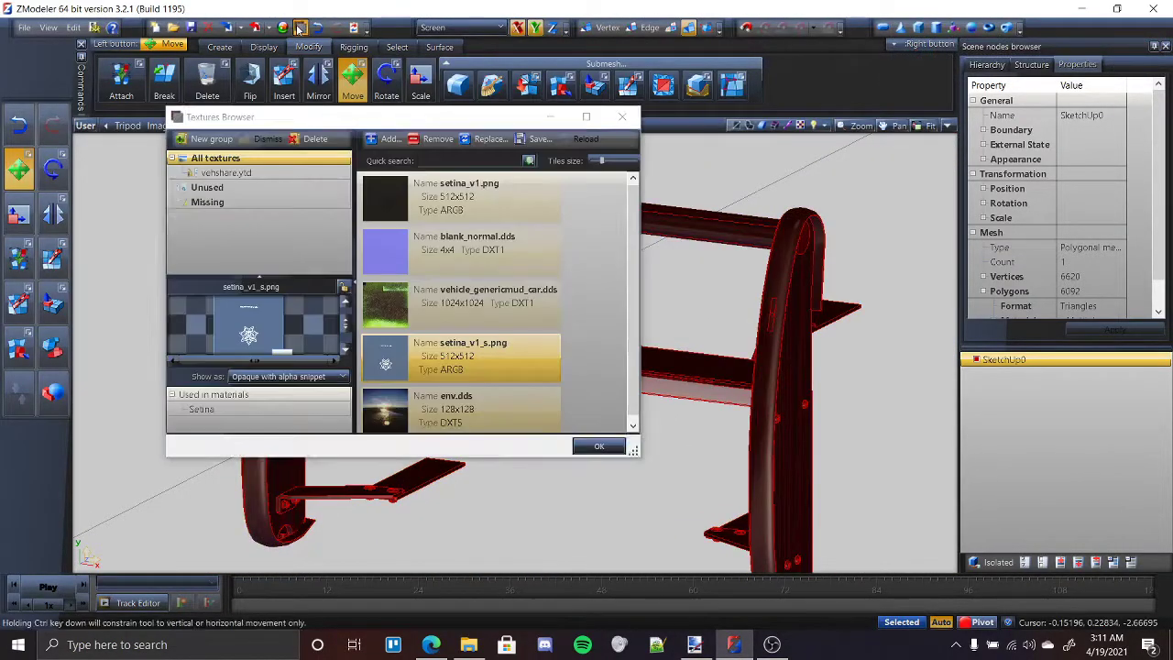
pyautogui.click(379, 144)
pyautogui.press('BackSpace')
pyautogui.press('BackSpace')
pyautogui.scroll(-1, 260, 364)
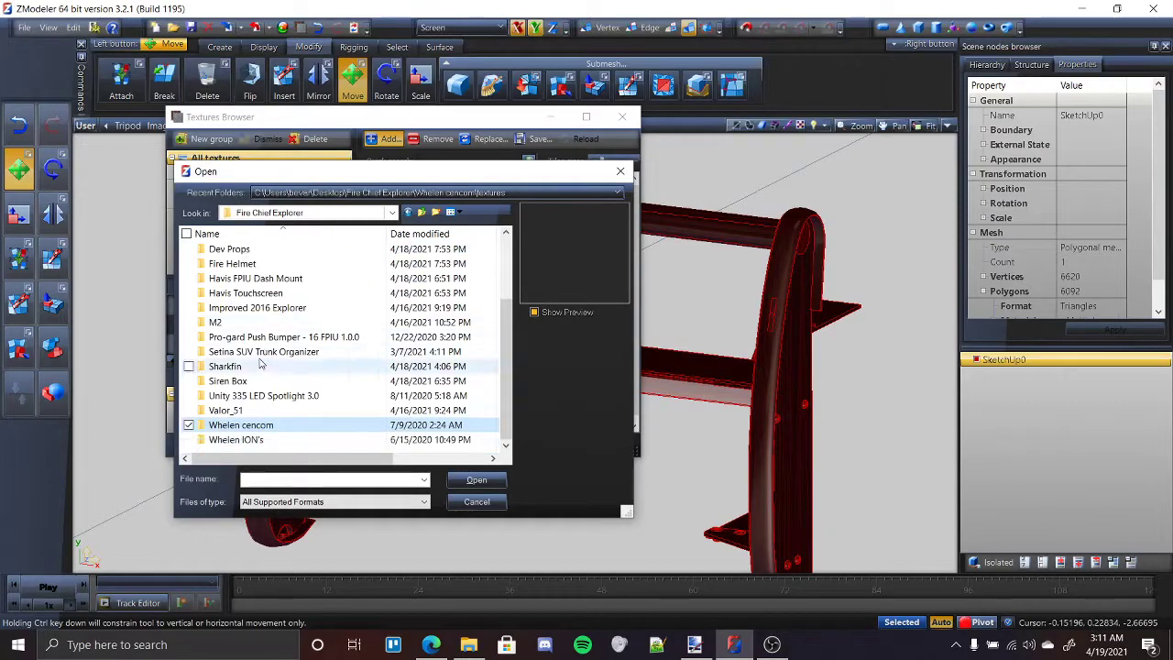
pyautogui.press('BackSpace')
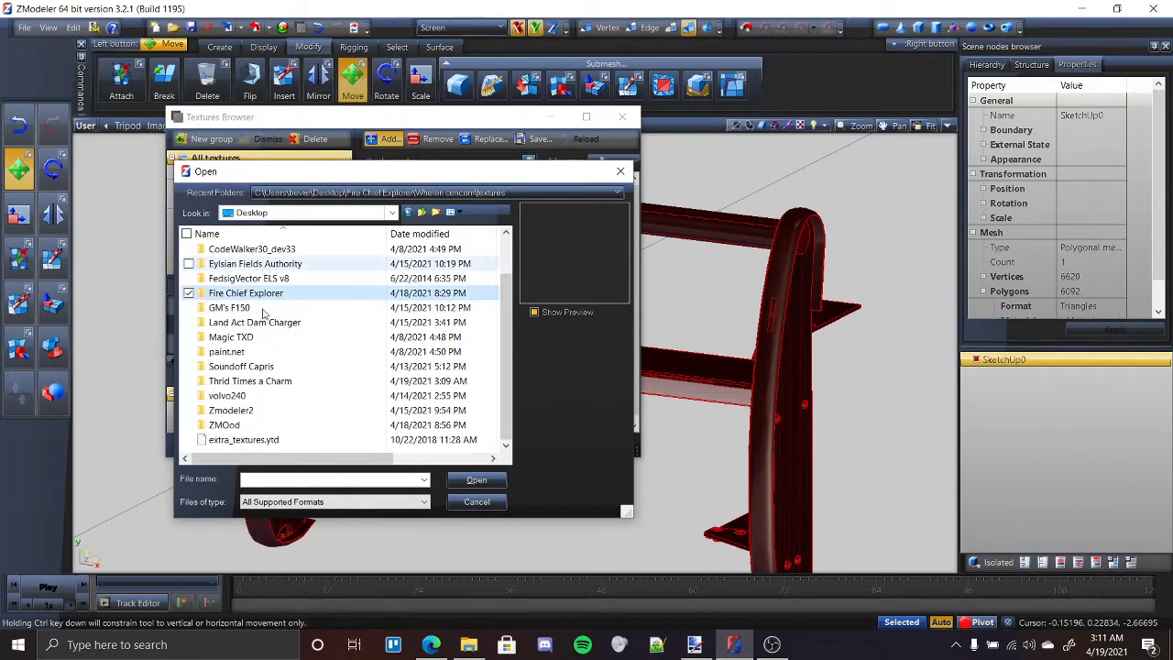
pyautogui.doubleClick(257, 381)
pyautogui.doubleClick(236, 286)
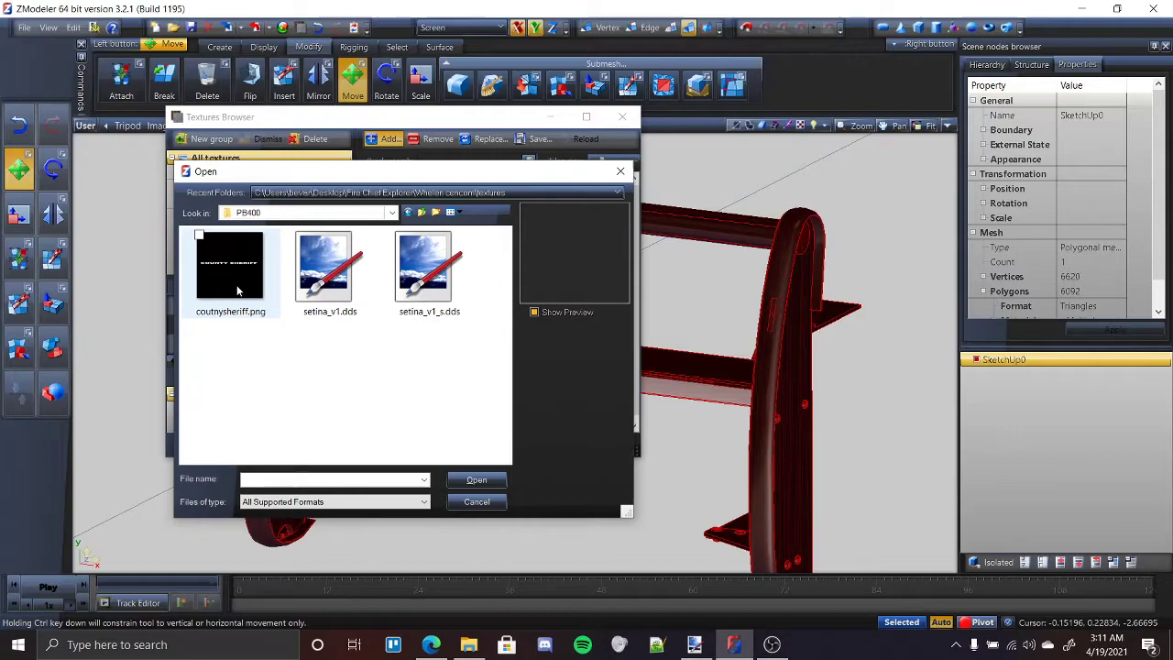
pyautogui.click(236, 290)
pyautogui.click(476, 479)
pyautogui.click(600, 446)
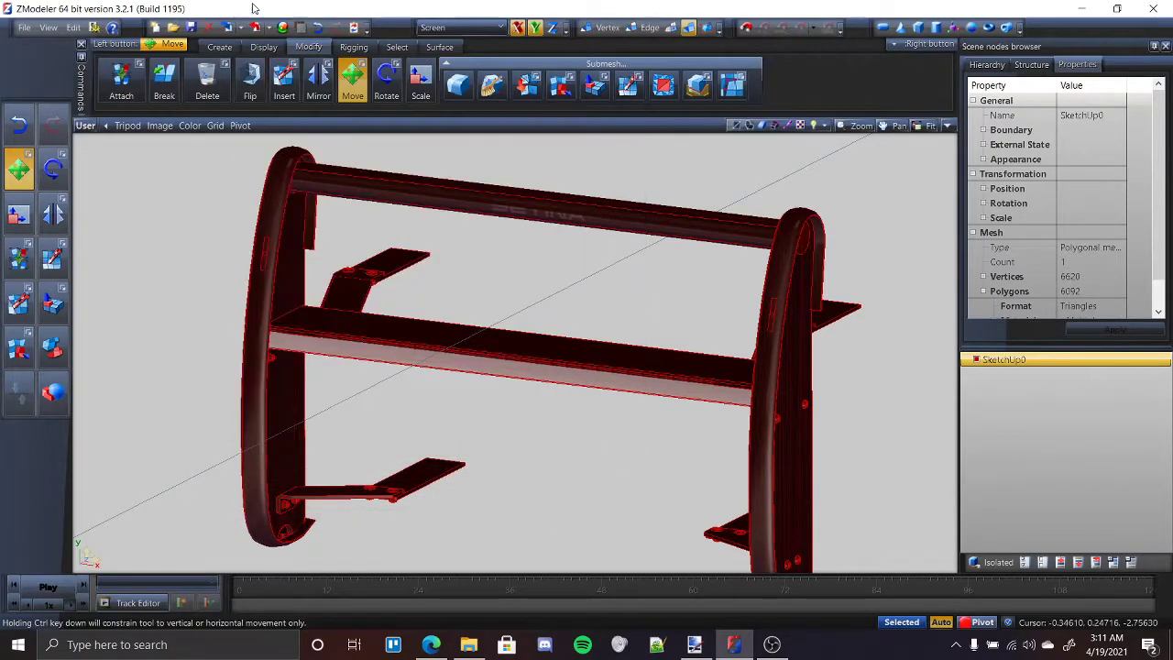
# Step: Assign coutnysheriff.png as the texture map of the push bar material's DETAIL layer and close the material properties
pyautogui.click(283, 27)
pyautogui.click(524, 75)
pyautogui.click(499, 44)
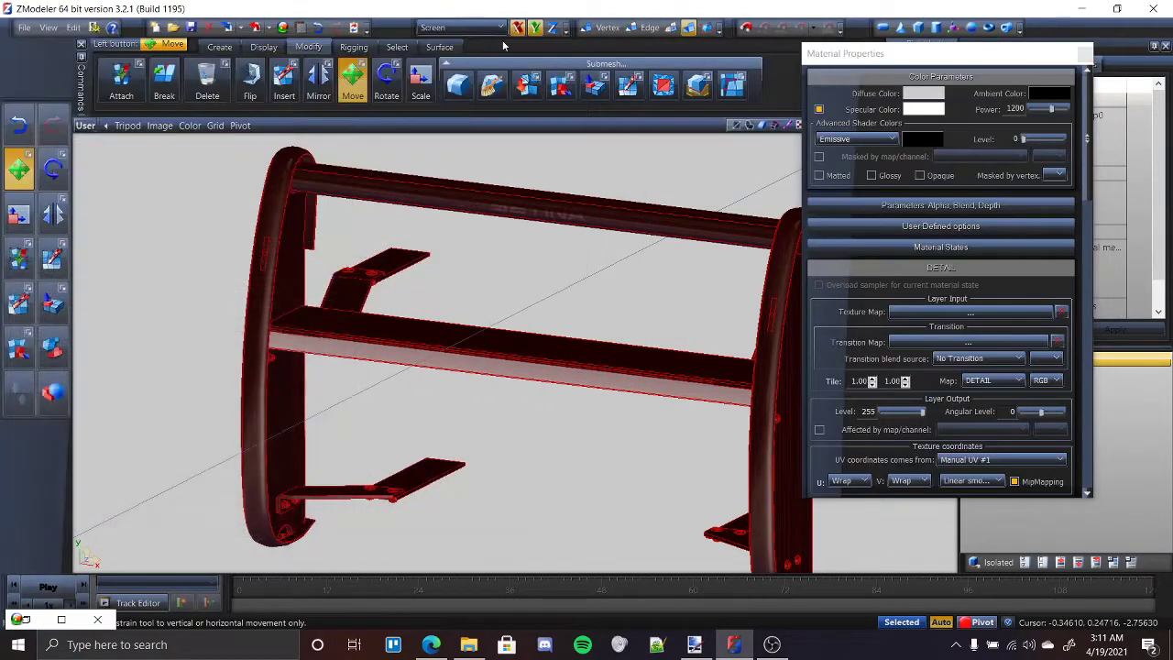
pyautogui.click(1016, 319)
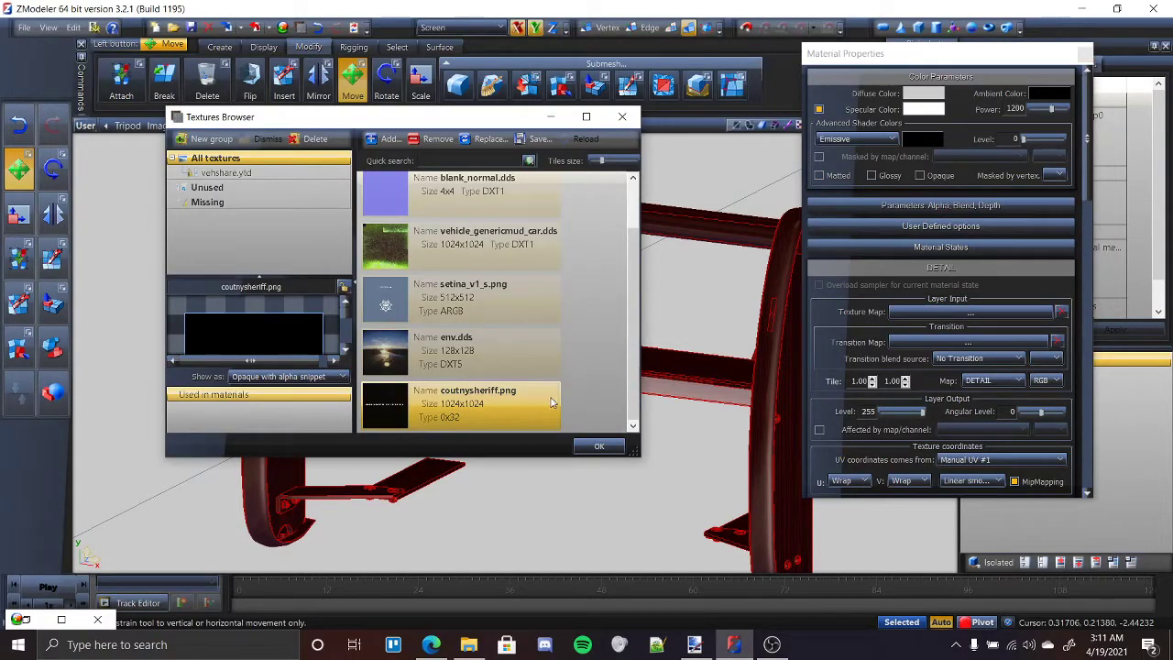
pyautogui.click(600, 445)
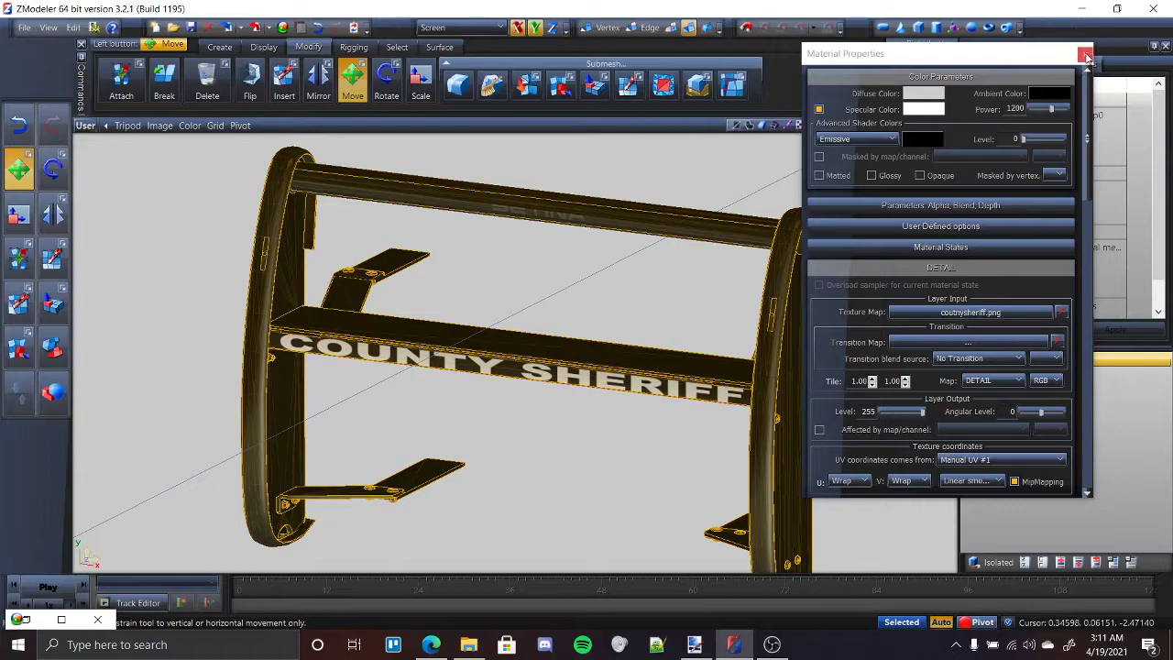
pyautogui.click(1084, 54)
# Step: Switch the viewport to the 3D view and examine the COUNTY SHERIFF lettering on the push bar's middle crossbar from several angles
pyautogui.click(85, 125)
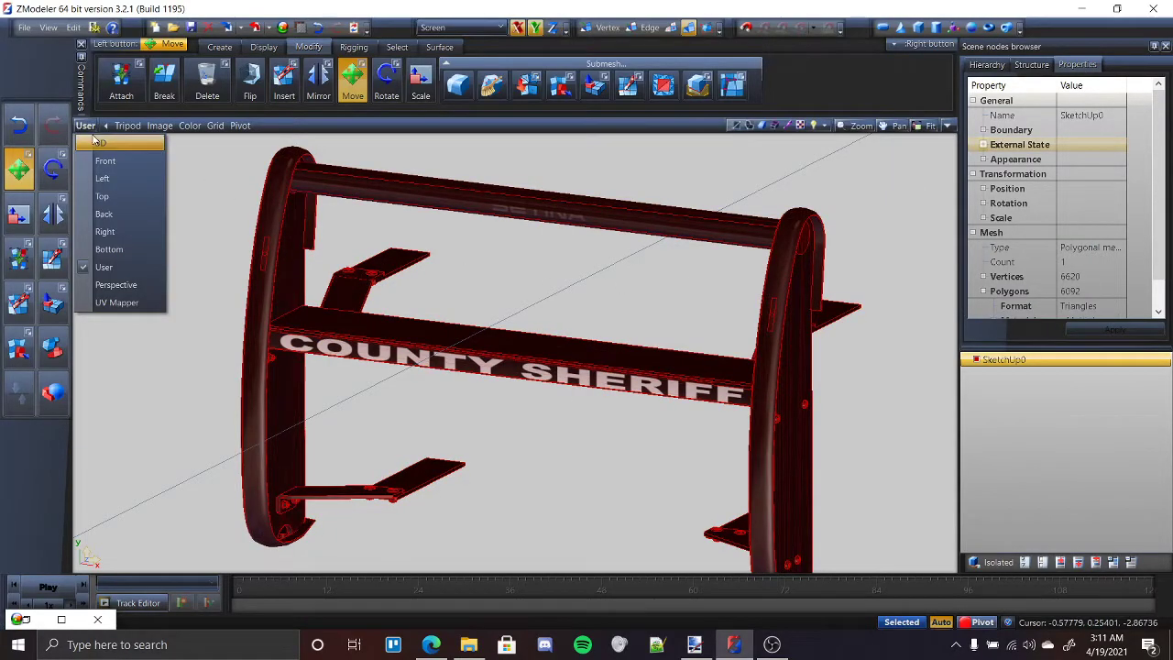
pyautogui.click(101, 143)
pyautogui.moveTo(461, 376); pyautogui.dragTo(774, 419, button='middle')
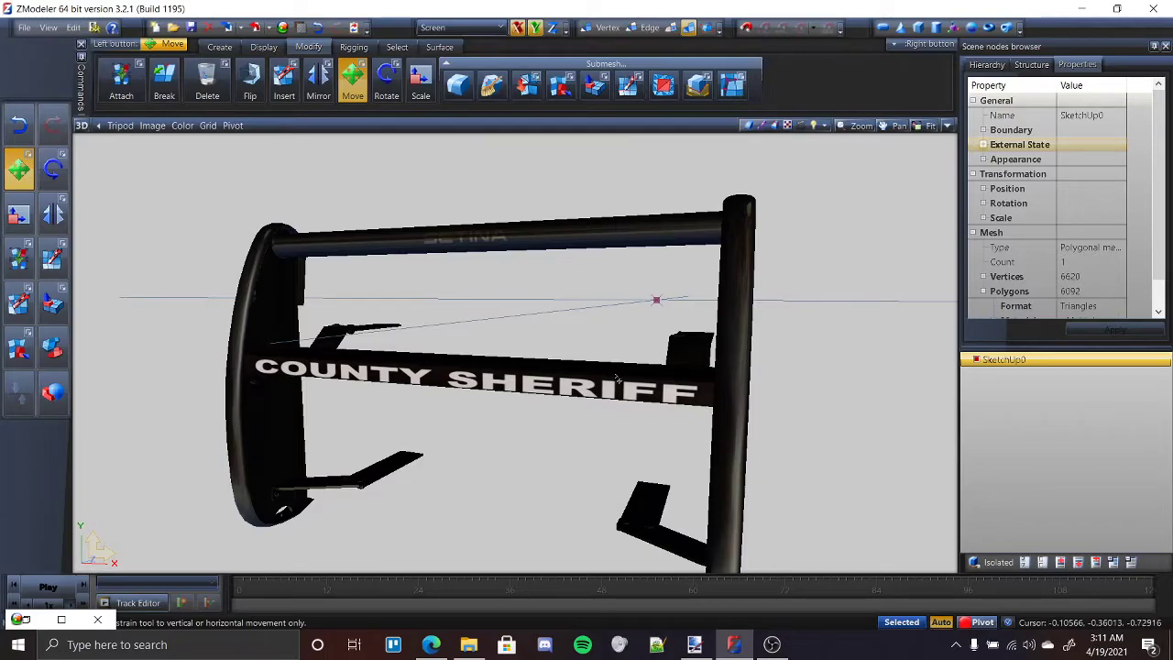
pyautogui.moveTo(579, 391); pyautogui.dragTo(728, 363, button='middle')
pyautogui.scroll(-2, 589, 379)
pyautogui.scroll(2, 729, 363)
pyautogui.scroll(-2, 580, 254)
pyautogui.scroll(2, 533, 344)
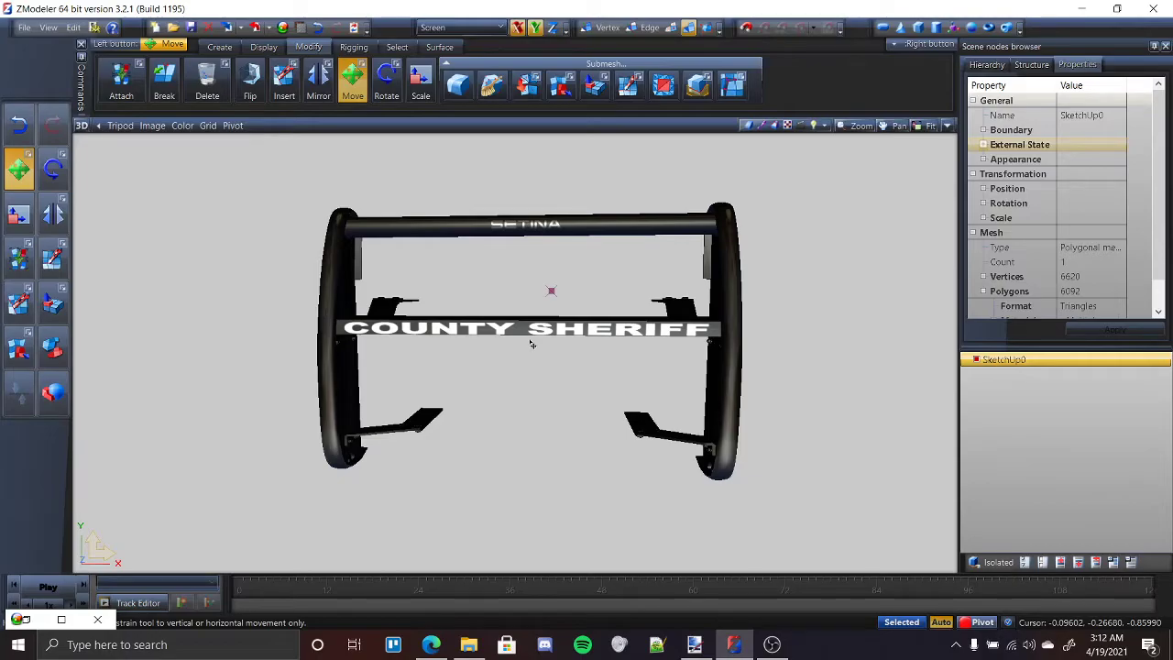
pyautogui.click(771, 644)
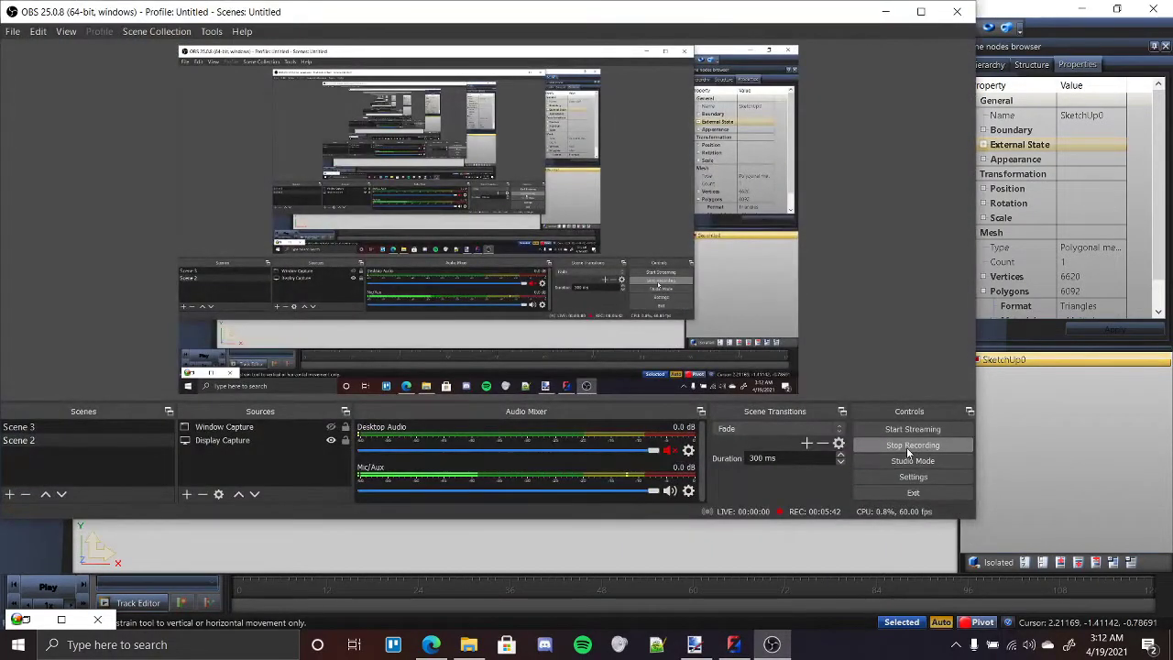